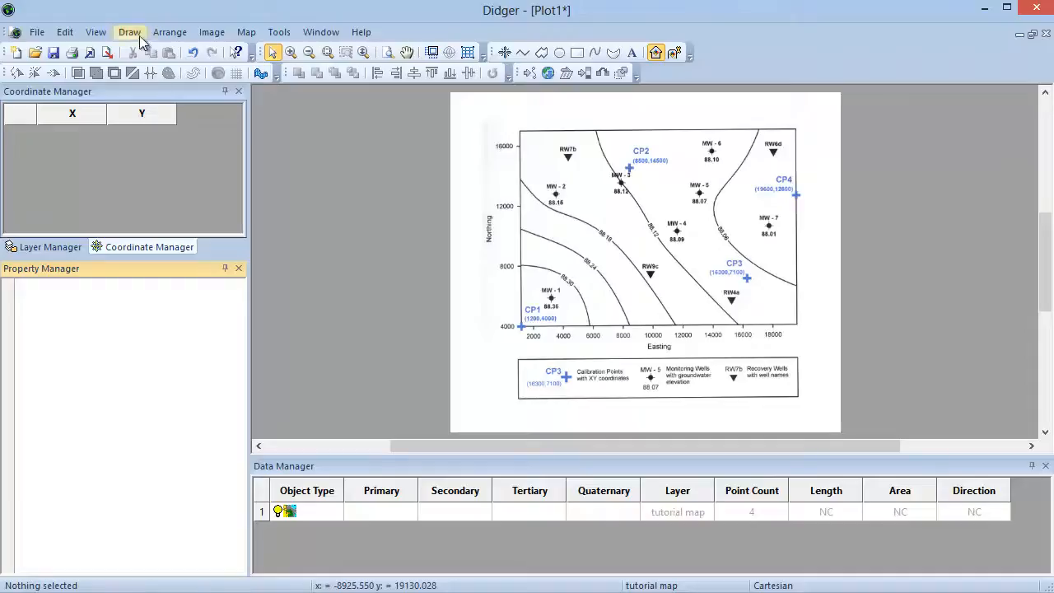
Step: Start the Symbol drawing tool and switch its increment option from Create Several to Auto Increment
left_click(132, 34)
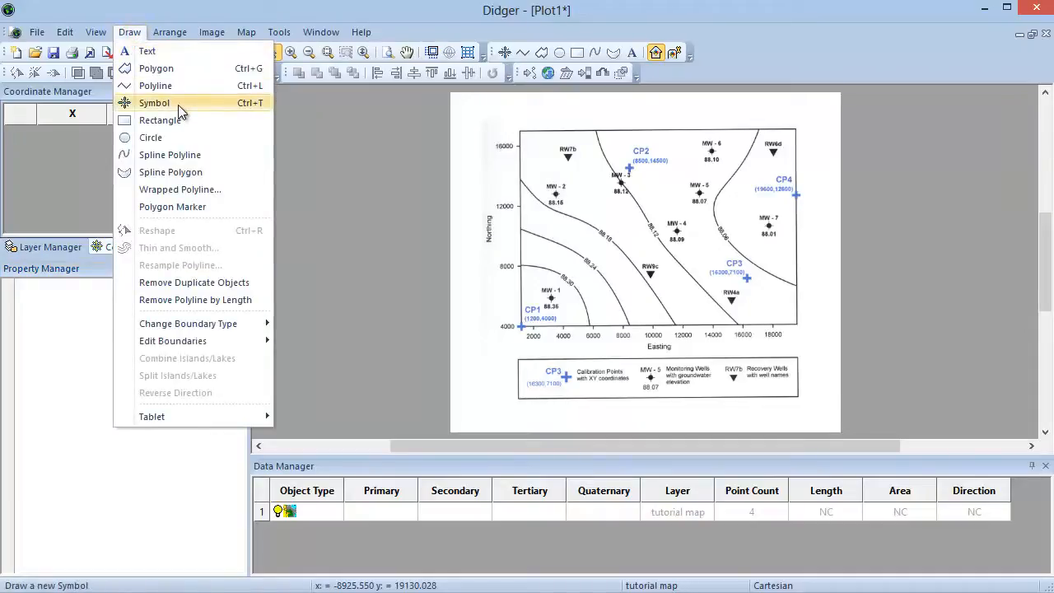
left_click(505, 52)
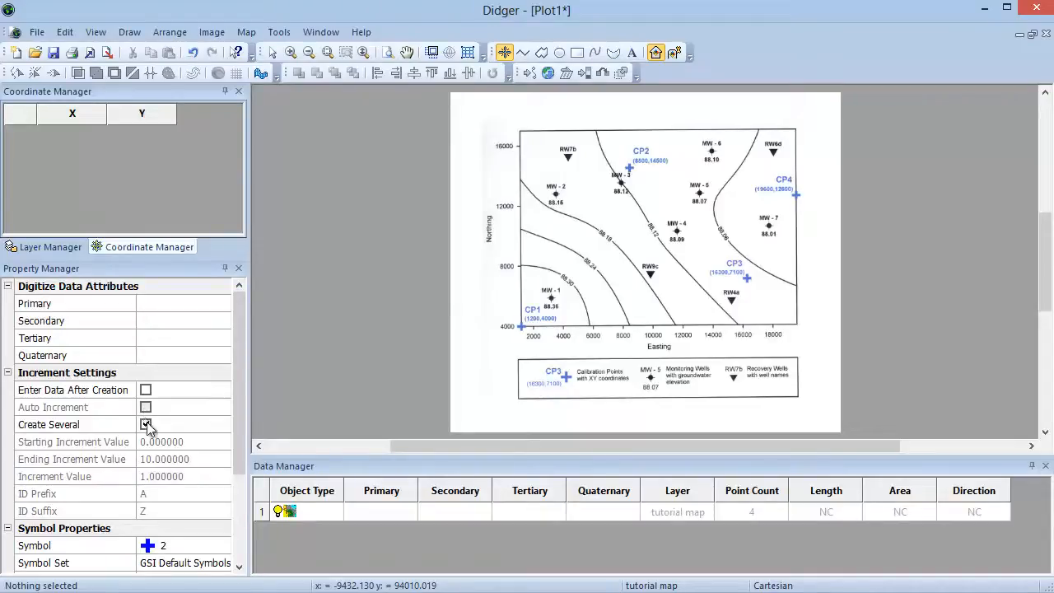
left_click(148, 425)
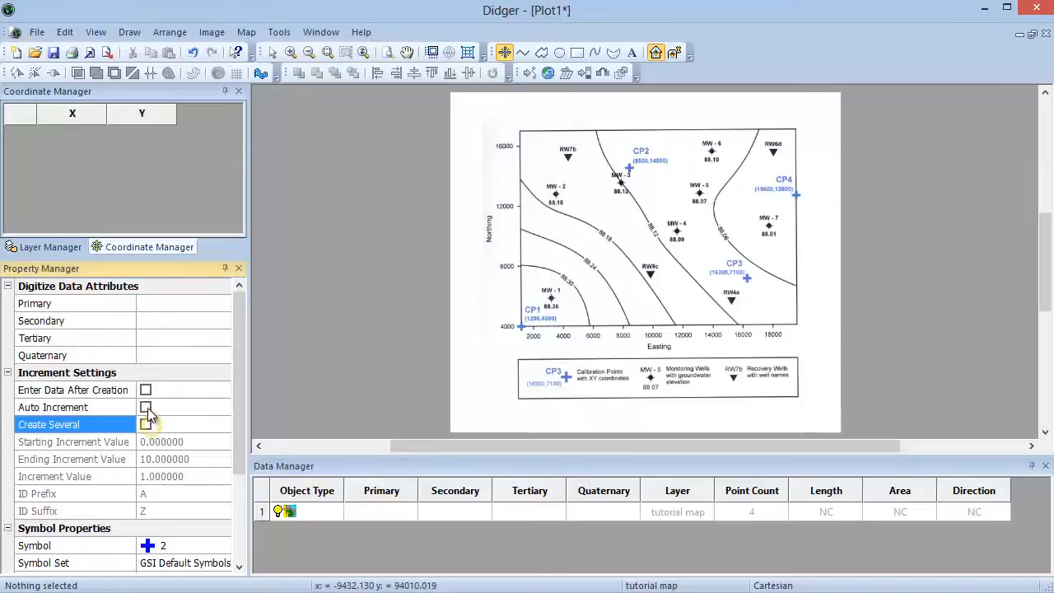
left_click(146, 407)
Step: Set the starting increment value to 1 and the ending increment value to 7
left_click(147, 442)
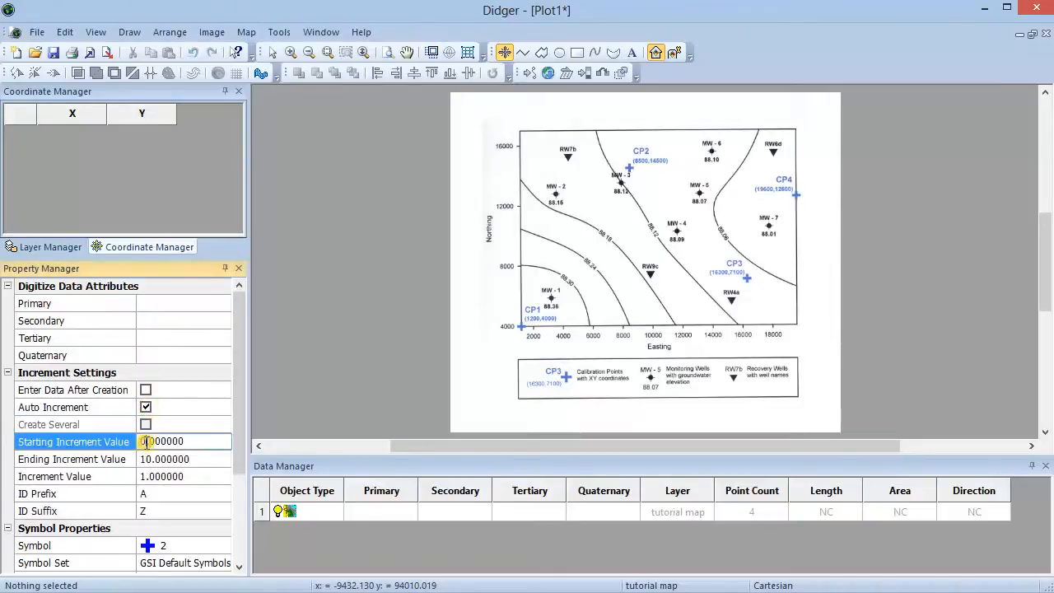
type("1")
key("Return")
double_click(152, 459)
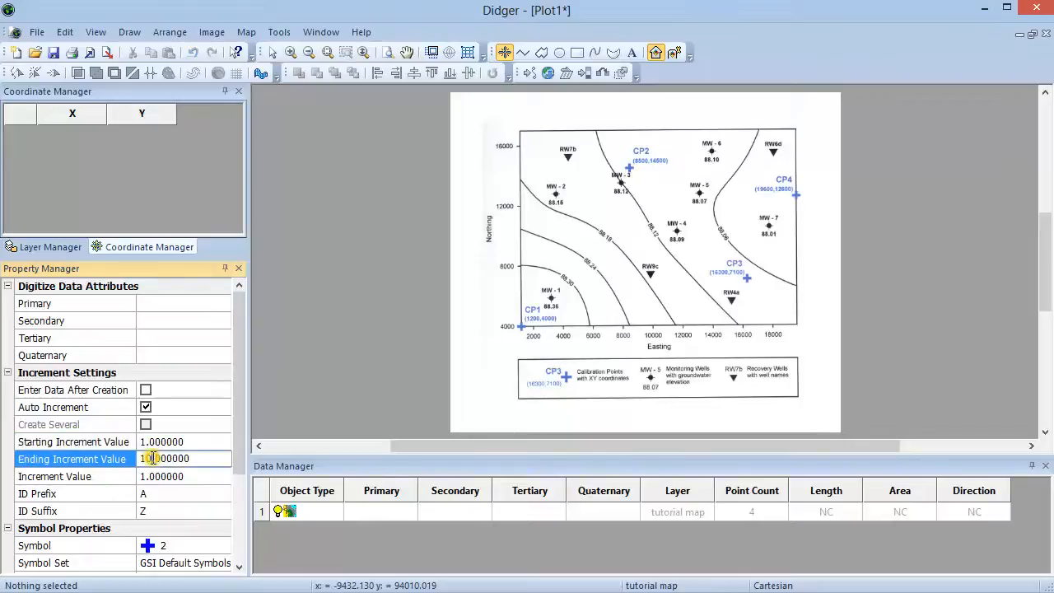
key("BackSpace")
type("7")
key("Return")
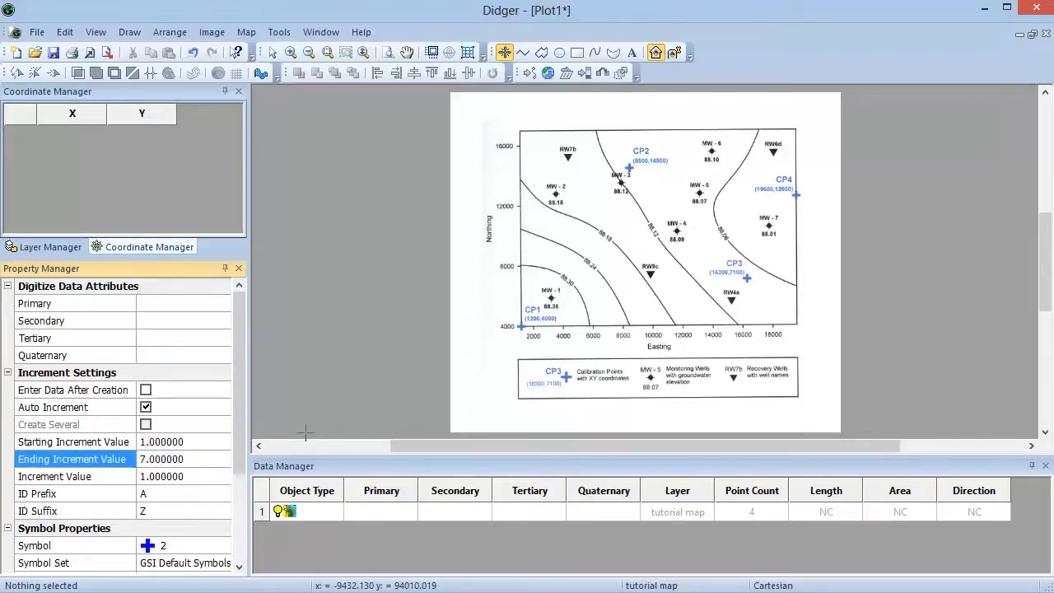
Step: Set the ID prefix to MW- and clear the ID suffix
left_click(168, 493)
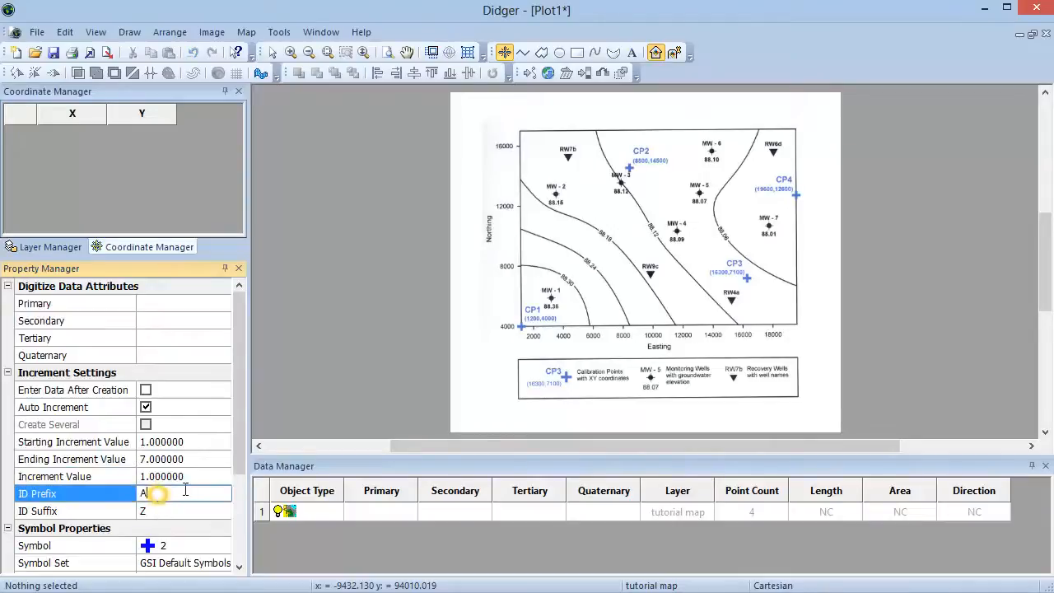
key("BackSpace")
type("MW-")
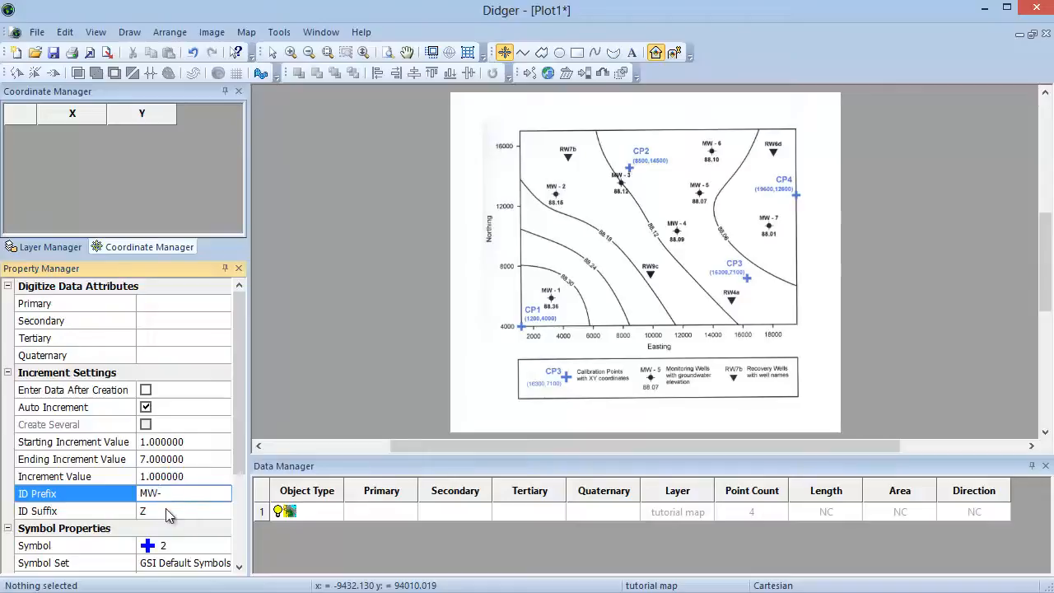
left_click(173, 511)
key("BackSpace")
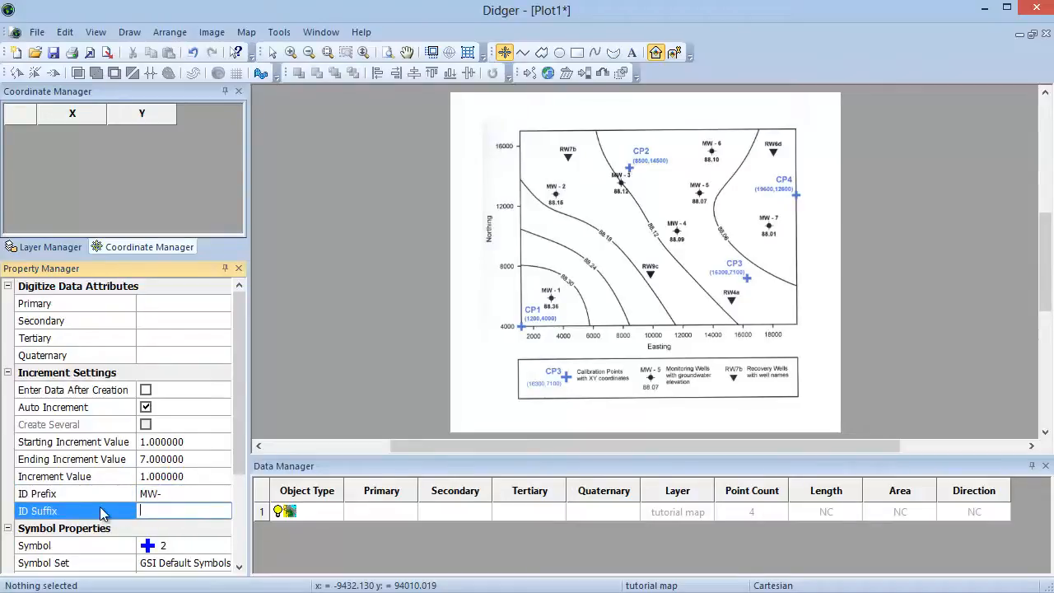
key("Return")
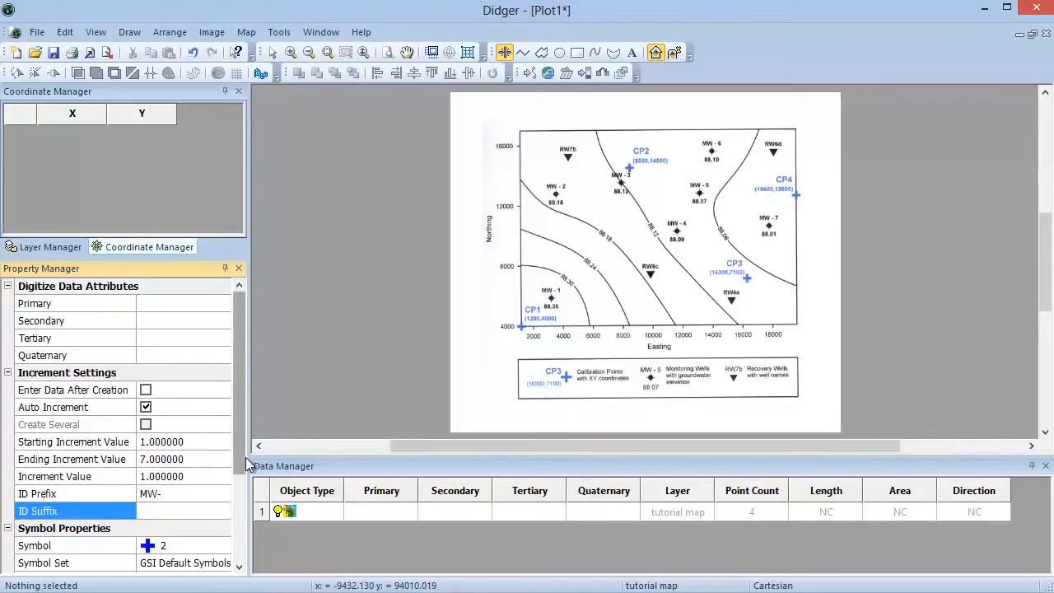
Step: Choose the diamond symbol 6 with a red fill colour for the new symbols
scroll(157, 442, "down", 3)
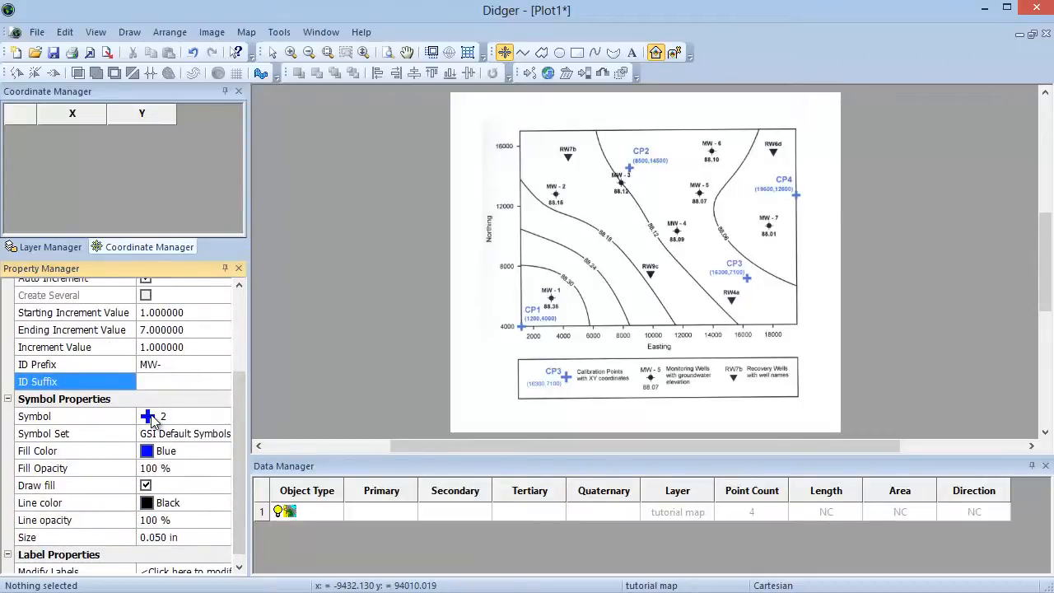
left_click(149, 418)
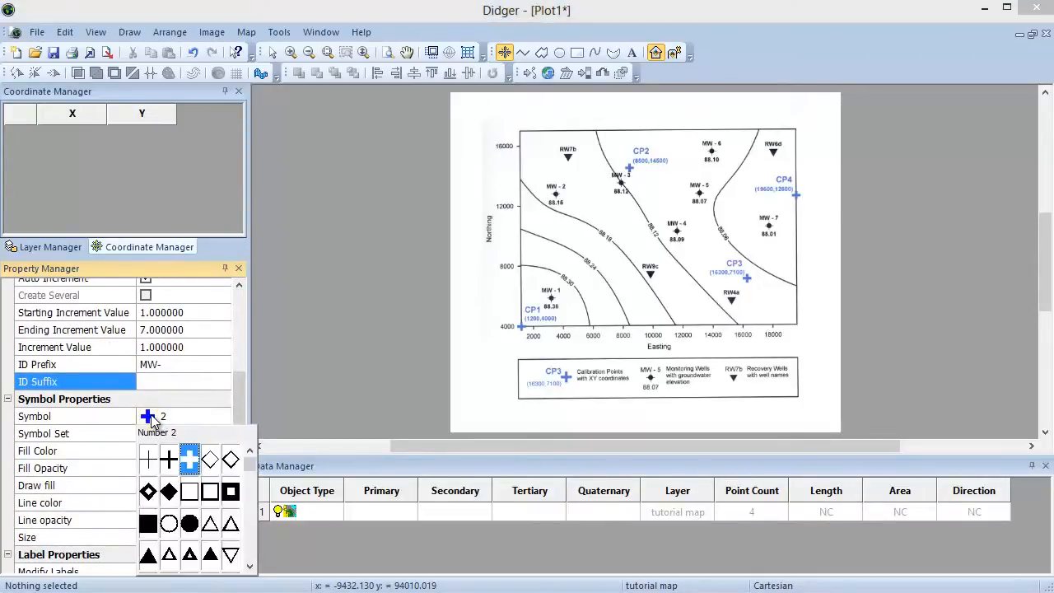
left_click(170, 494)
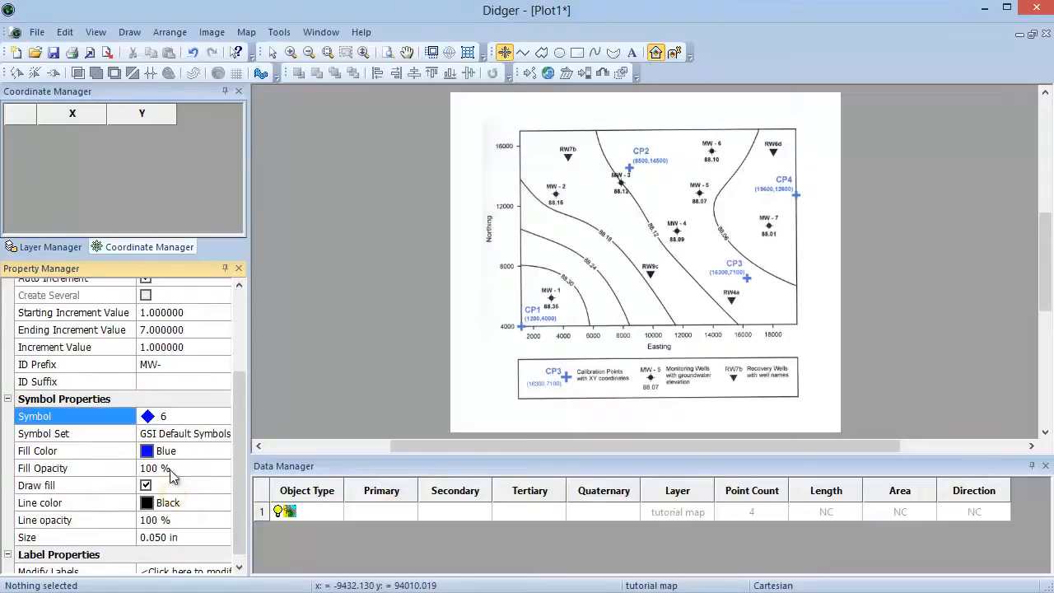
left_click(148, 452)
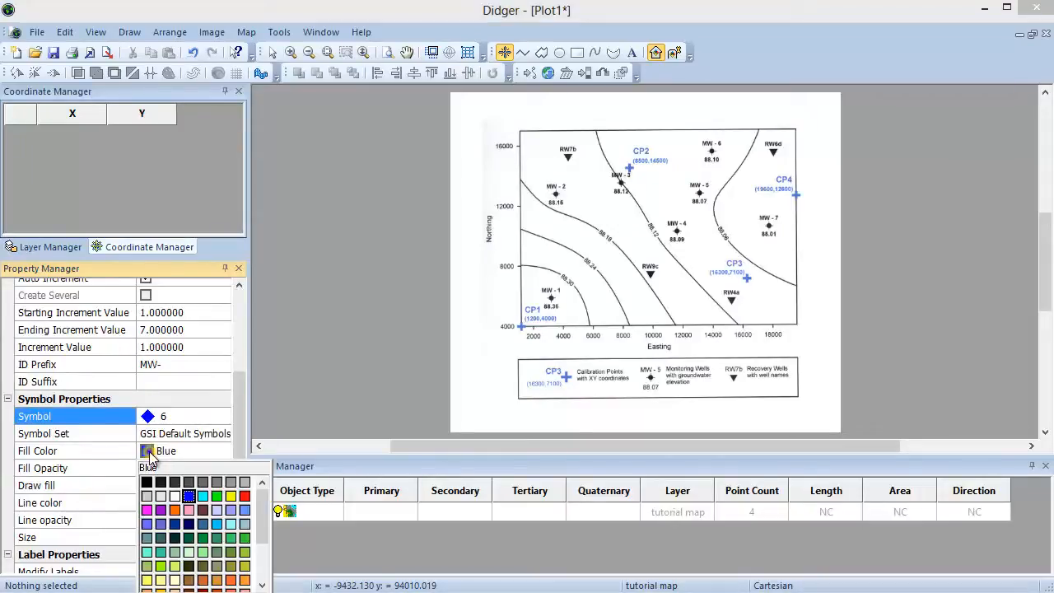
left_click(244, 496)
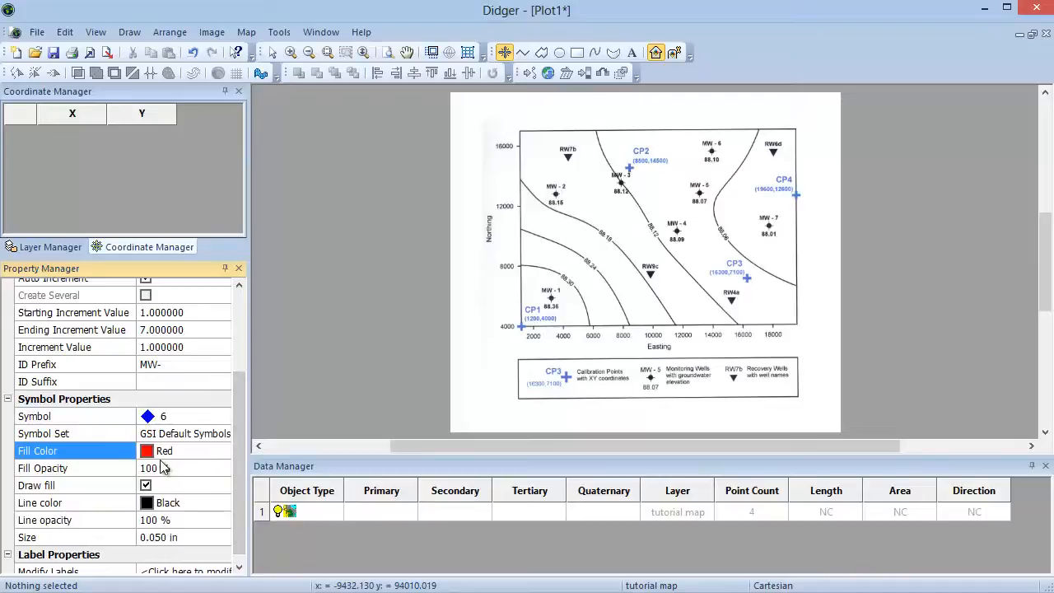
Step: Set the symbol size to 0.150 in
left_click(158, 539)
key("BackSpace")
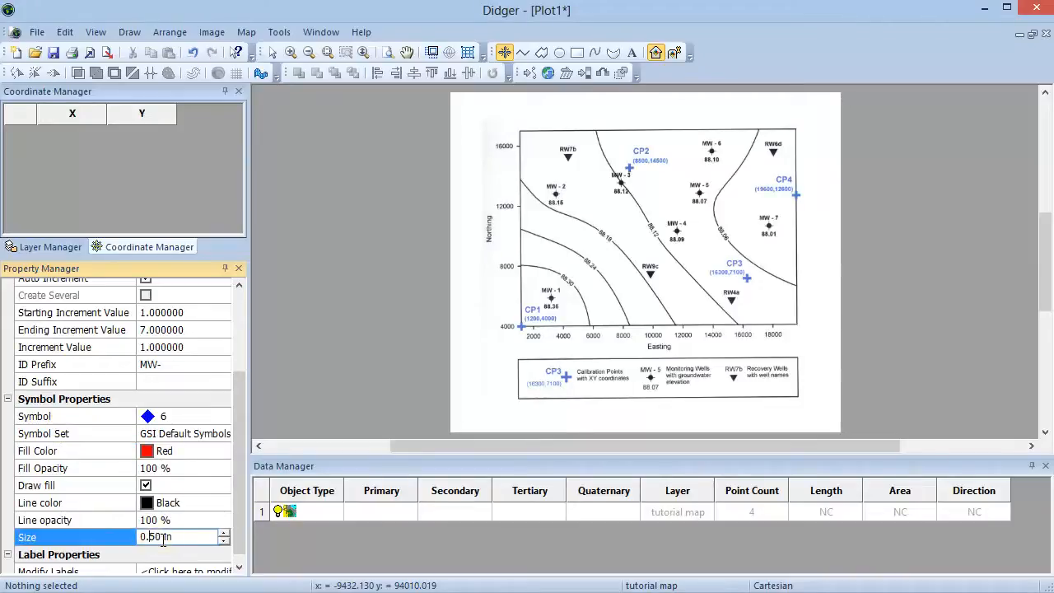
type("1")
key("Return")
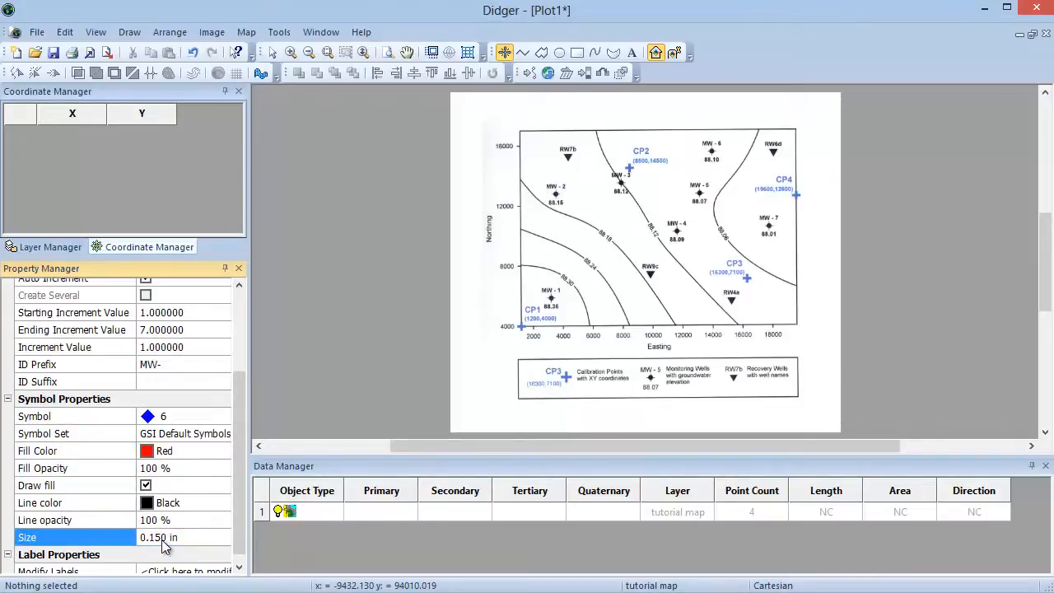
left_click(239, 566)
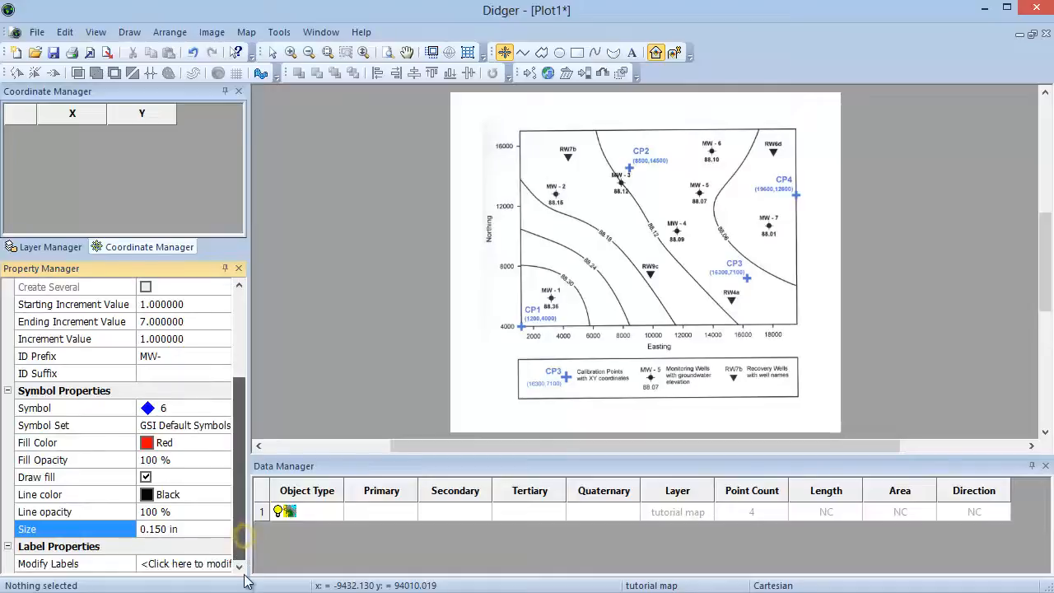
Step: Add the Primary field as a label in the Label Position Editor and confirm
left_click(174, 565)
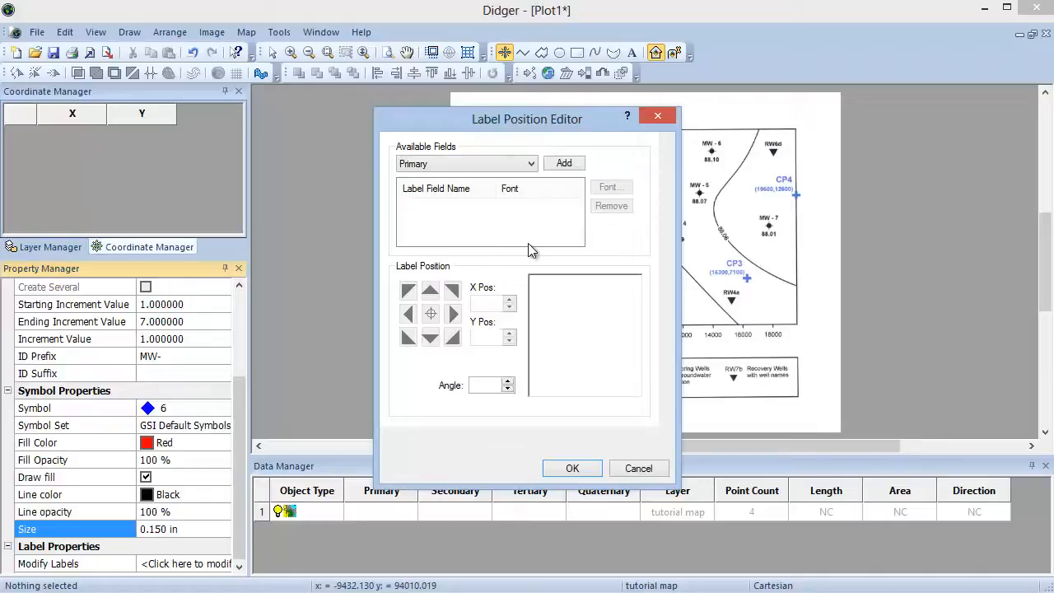
left_click(529, 165)
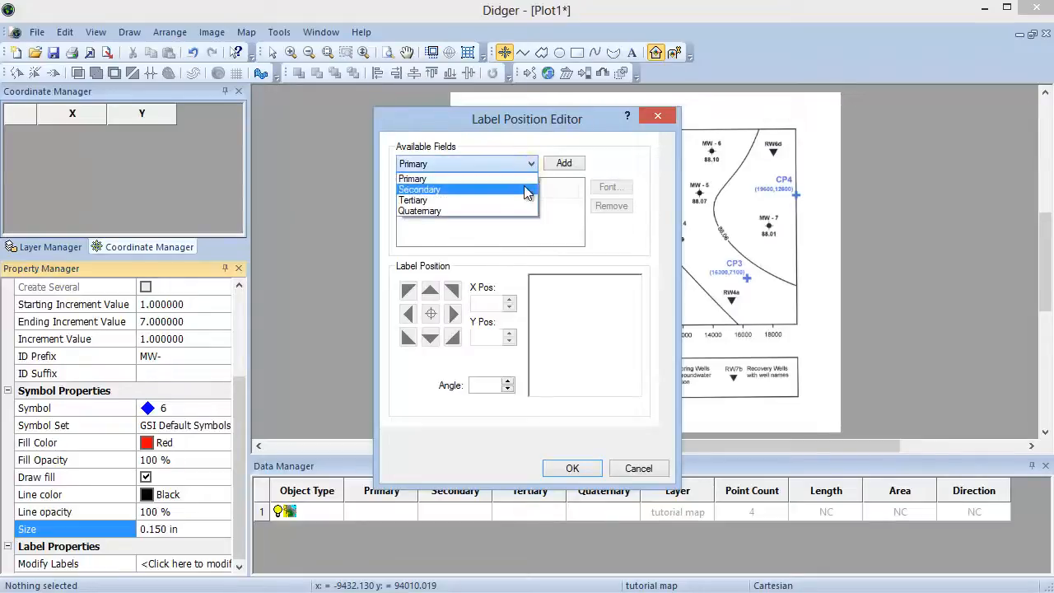
left_click(527, 180)
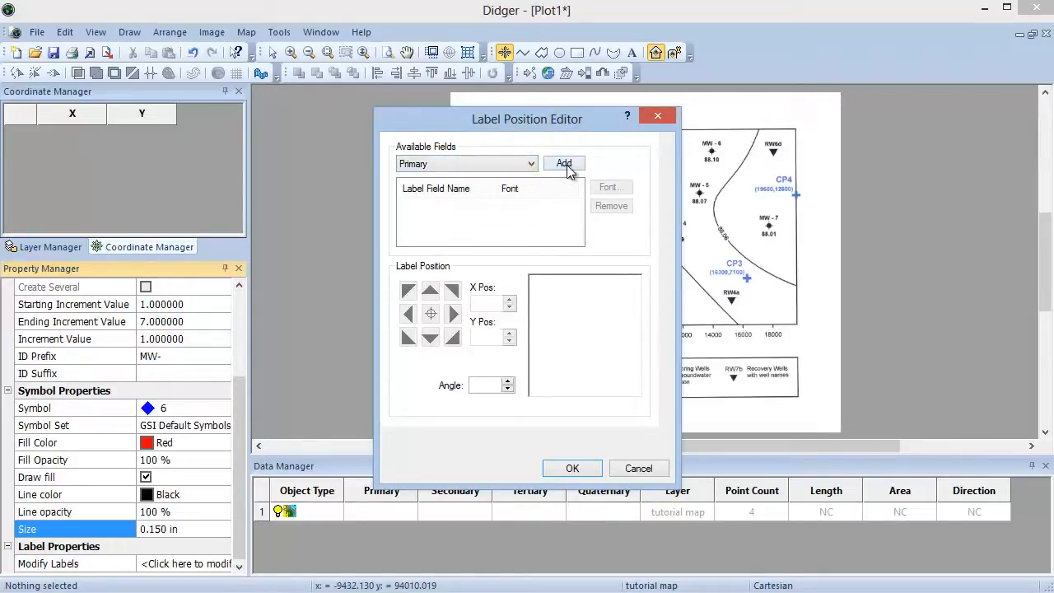
left_click(567, 165)
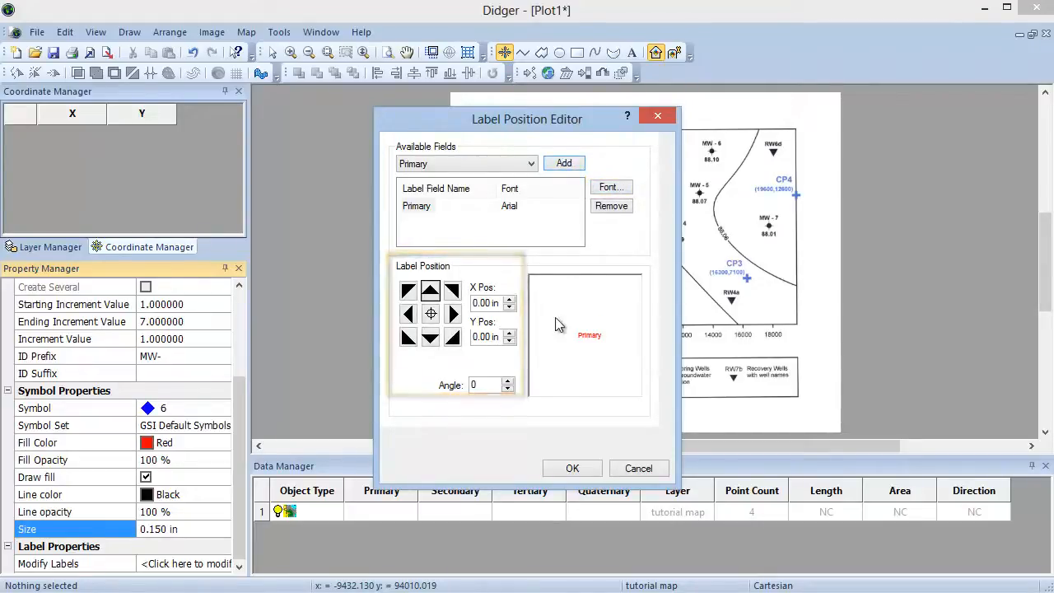
left_click(568, 469)
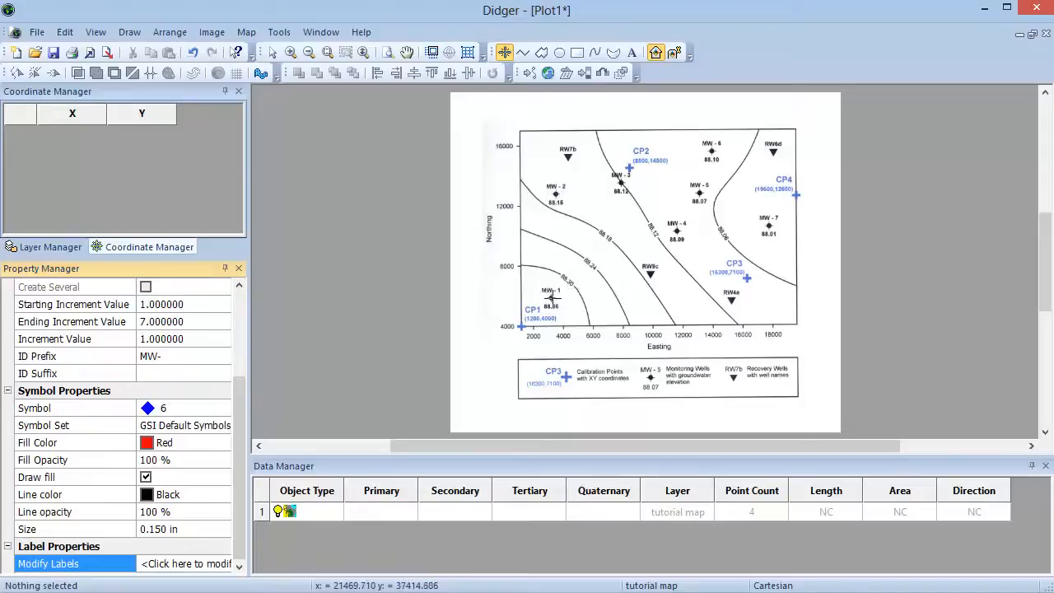
Step: Digitize a symbol on each monitoring well from MW-1 through MW-7 on the map
left_click(550, 298)
left_click(555, 194)
left_click(620, 183)
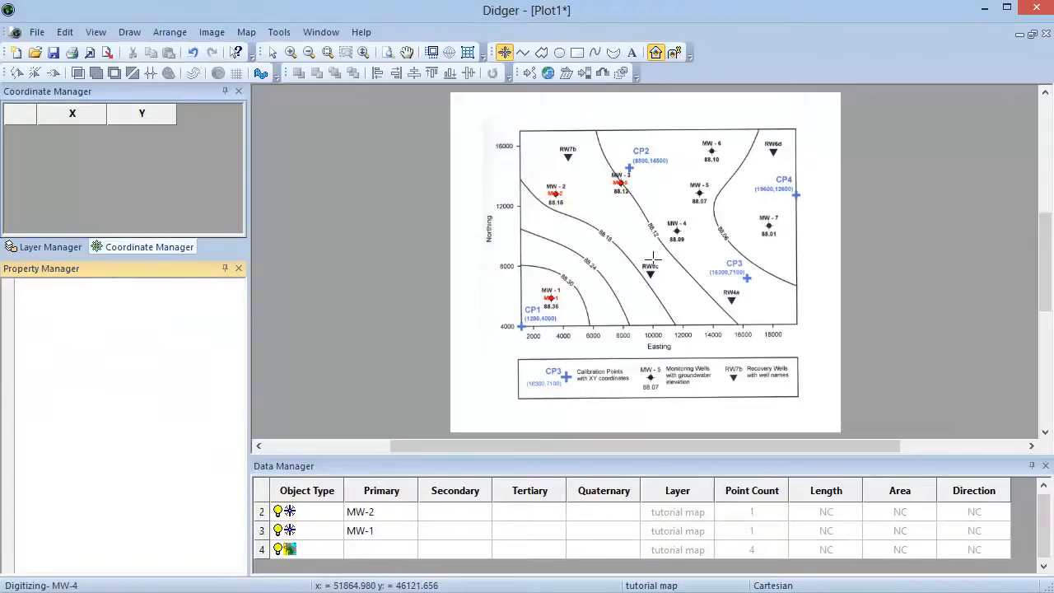
left_click(676, 231)
left_click(698, 191)
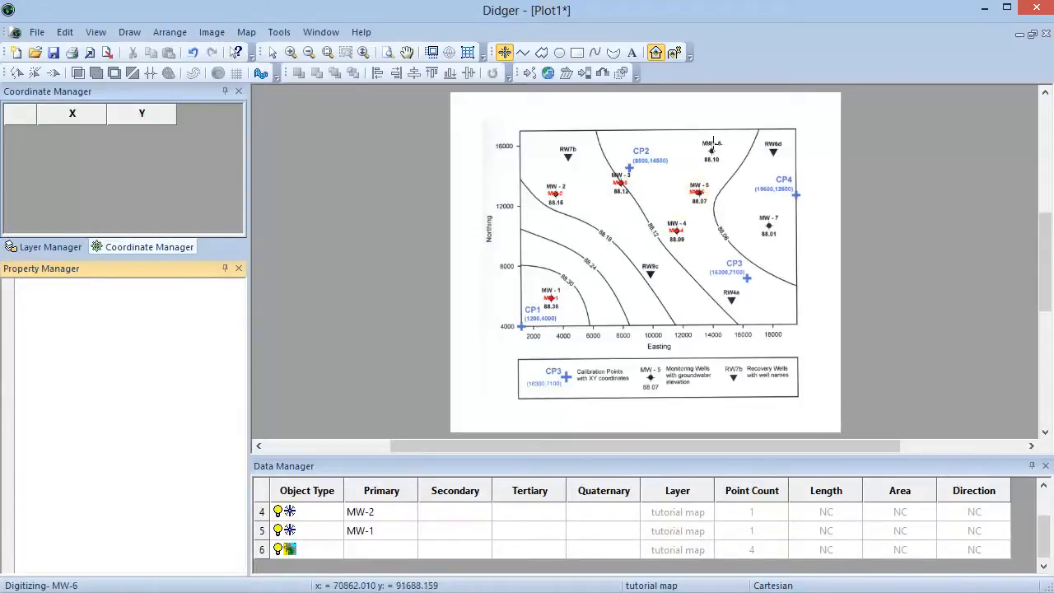
left_click(710, 151)
left_click(769, 226)
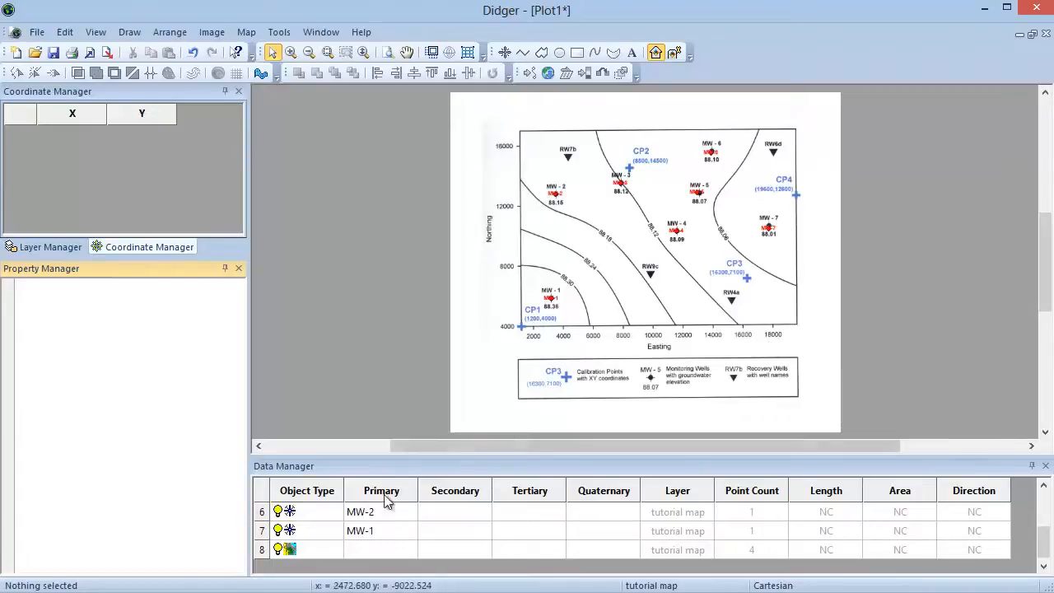
Step: Select the seven well symbols and set their Secondary attribute to Example
left_click(371, 536, "shift")
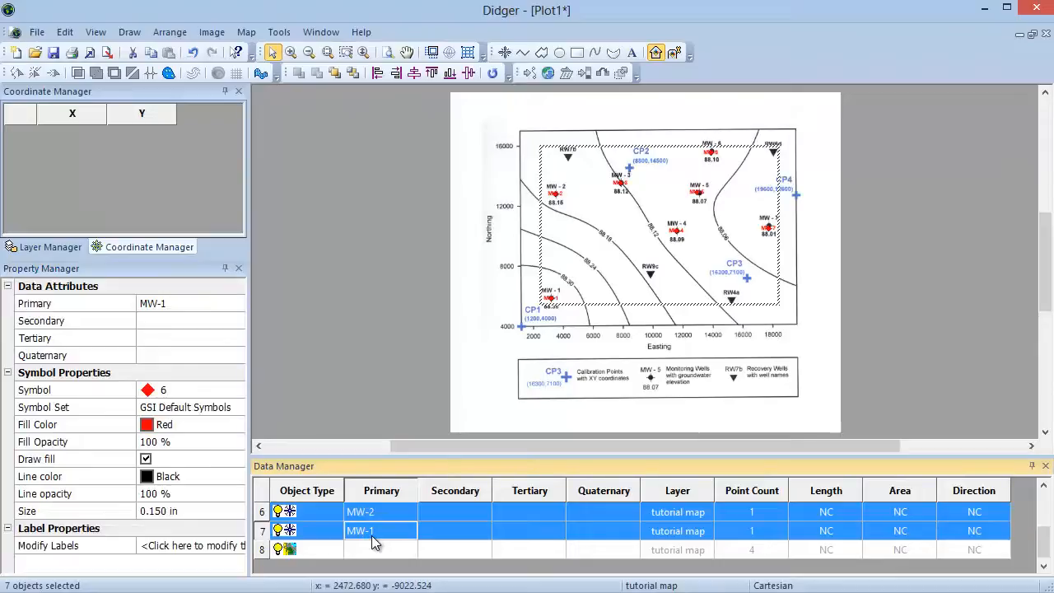
left_click(162, 320)
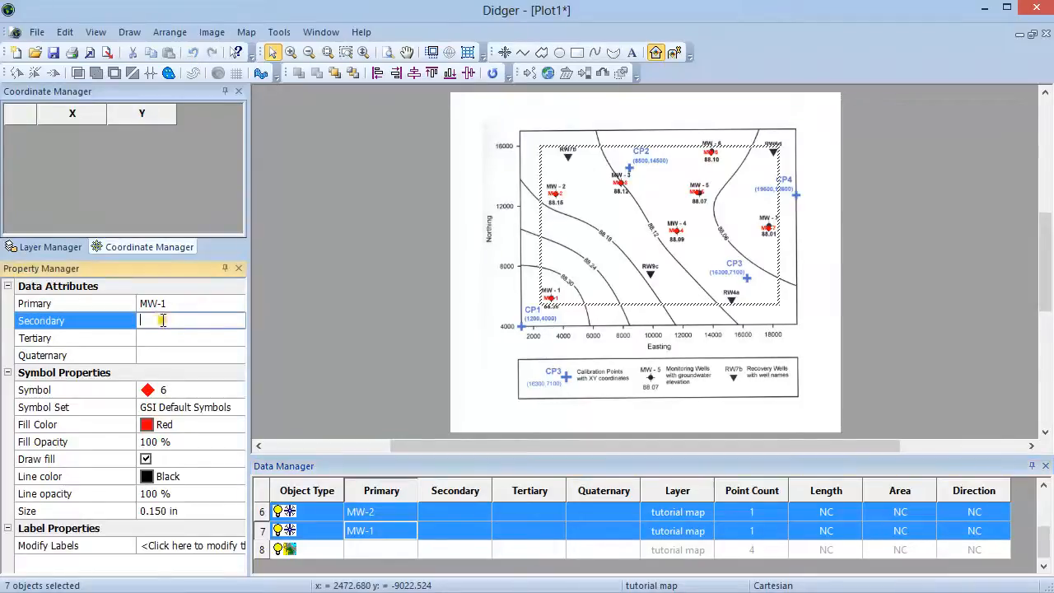
type("Example")
key("Return")
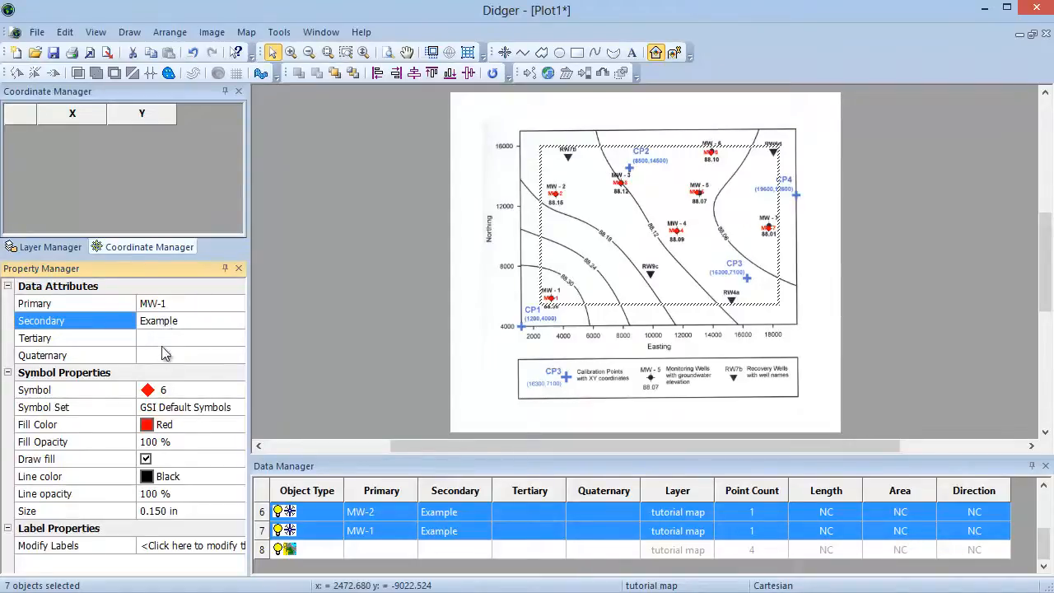
Step: Change the selected symbols to the plus symbol 2 with a blue fill colour
left_click(161, 396)
left_click(152, 426)
left_click(152, 427)
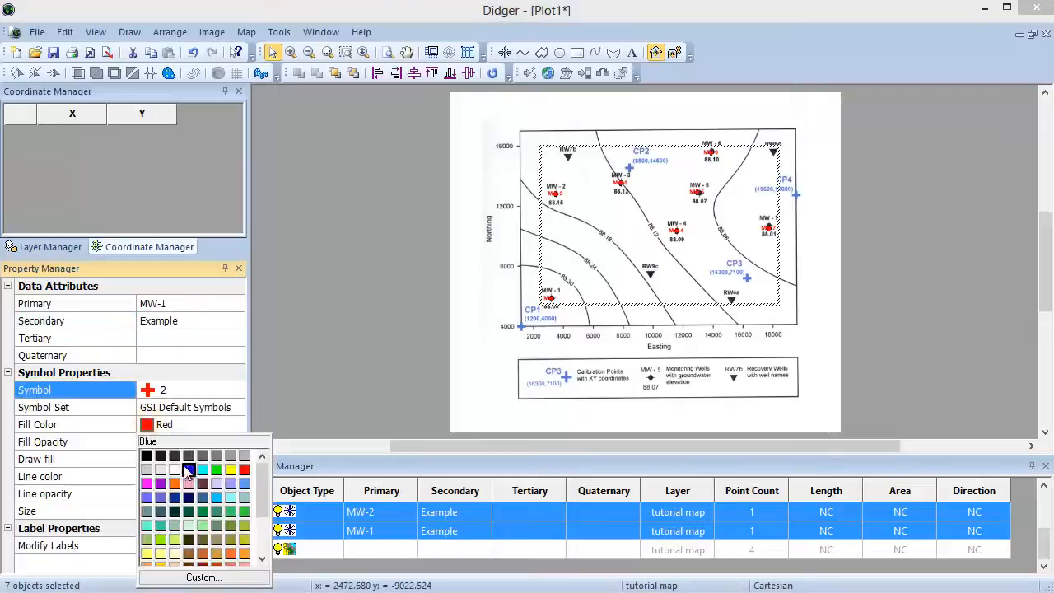
left_click(212, 473)
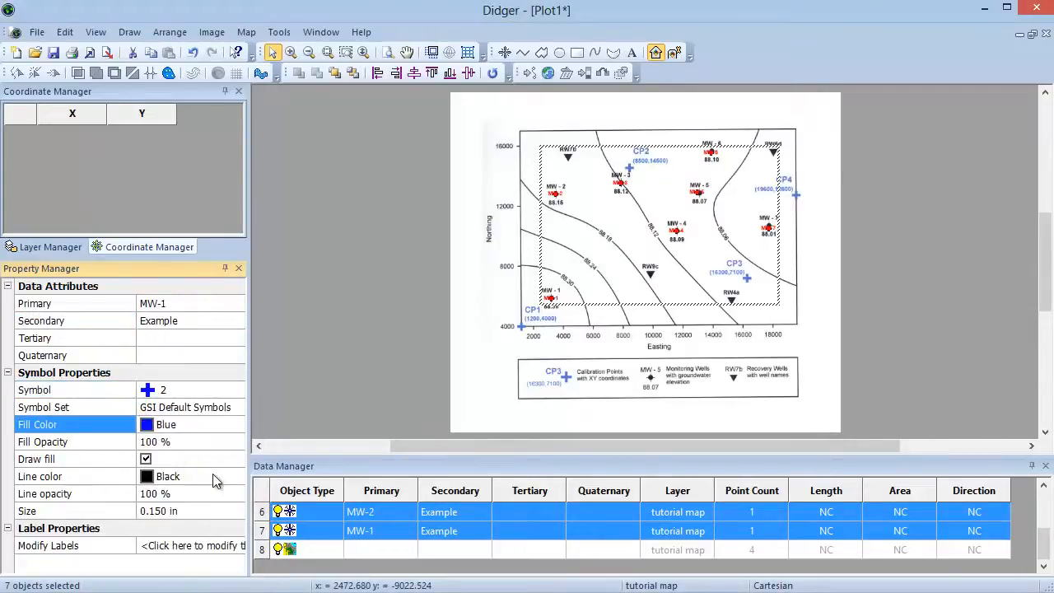
Step: Set the selected symbols' size to 0.300 in
left_click(158, 511)
key("BackSpace")
key("BackSpace")
type("3")
key("Return")
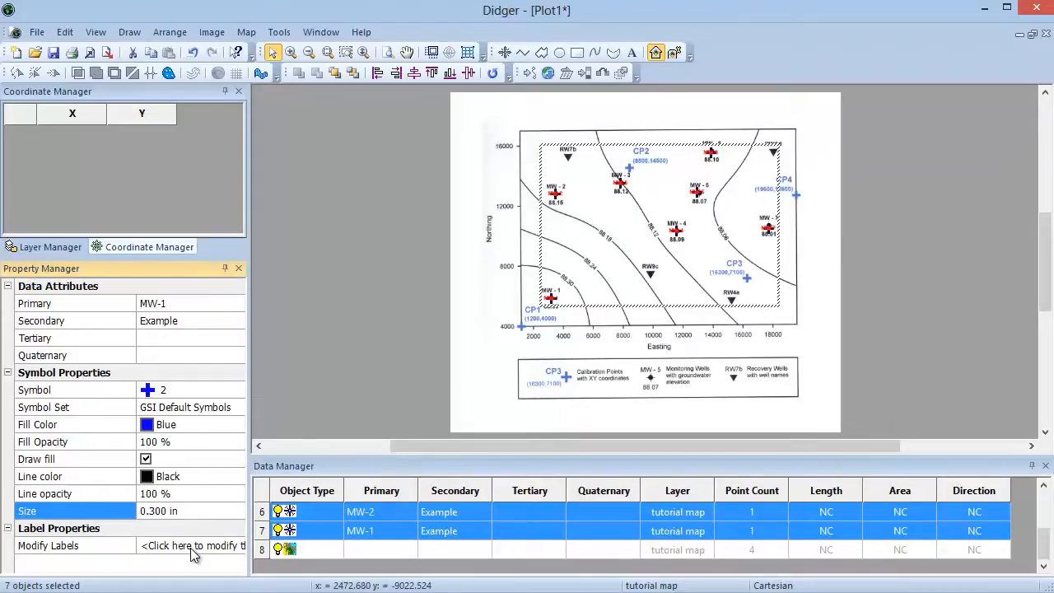
Step: Add a second Primary label field to the selected well symbols, positioned directly above the symbol
left_click(194, 546)
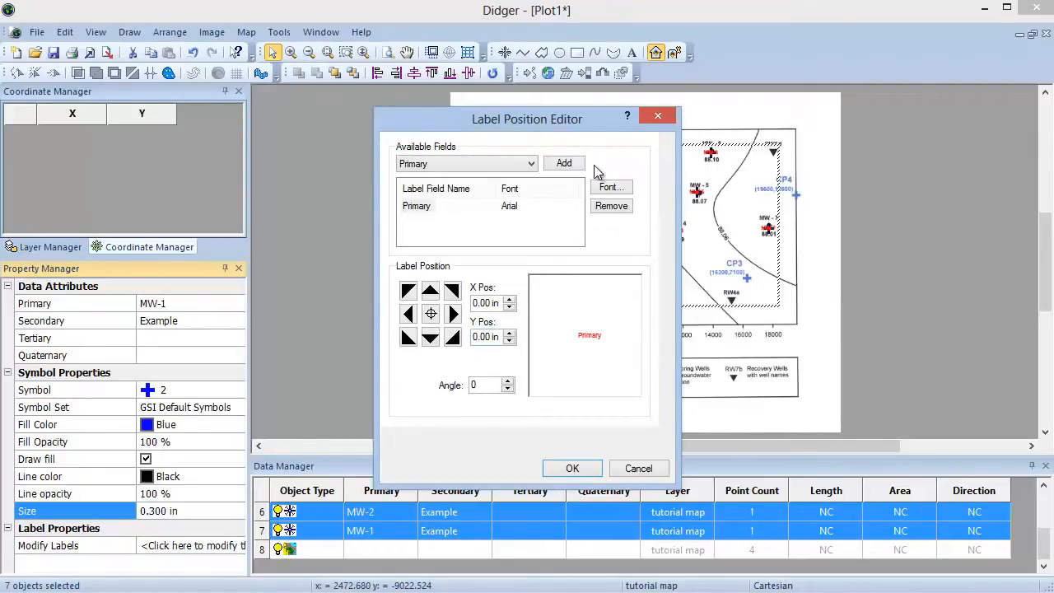
left_click(531, 164)
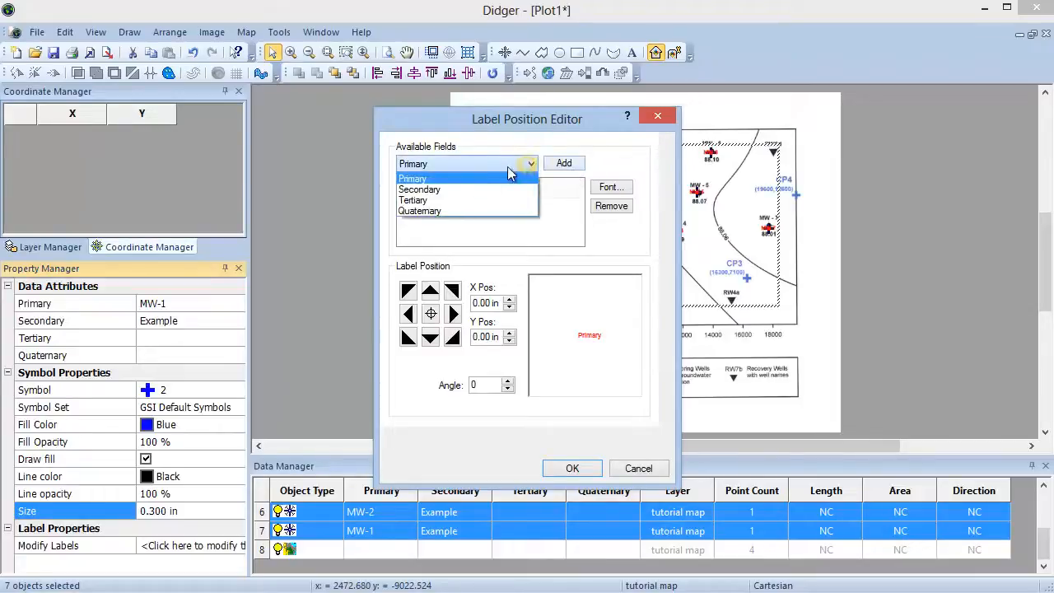
left_click(513, 173)
left_click(566, 164)
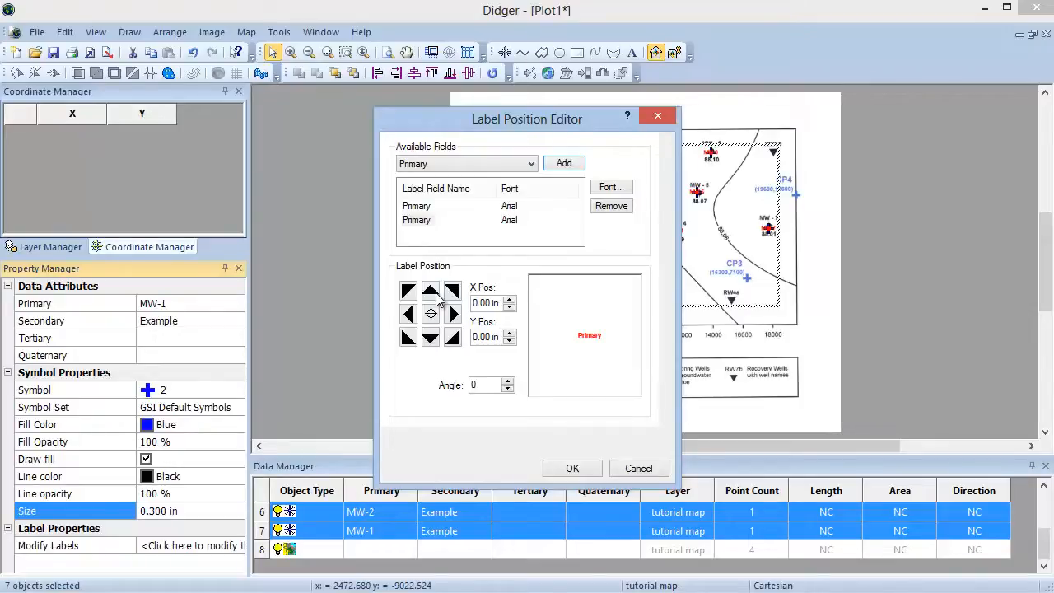
left_click(436, 295)
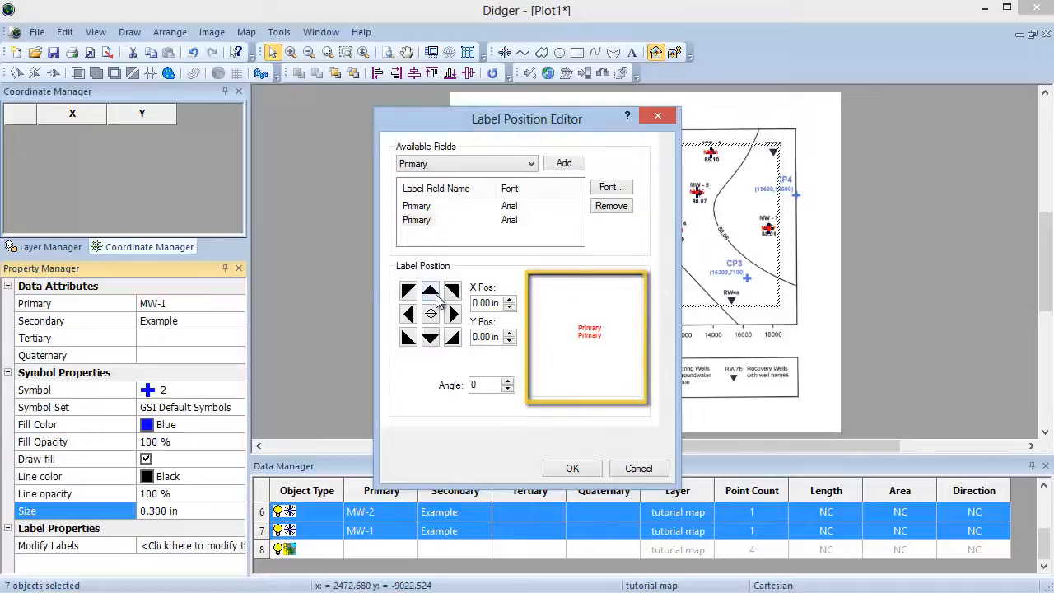
left_click(572, 469)
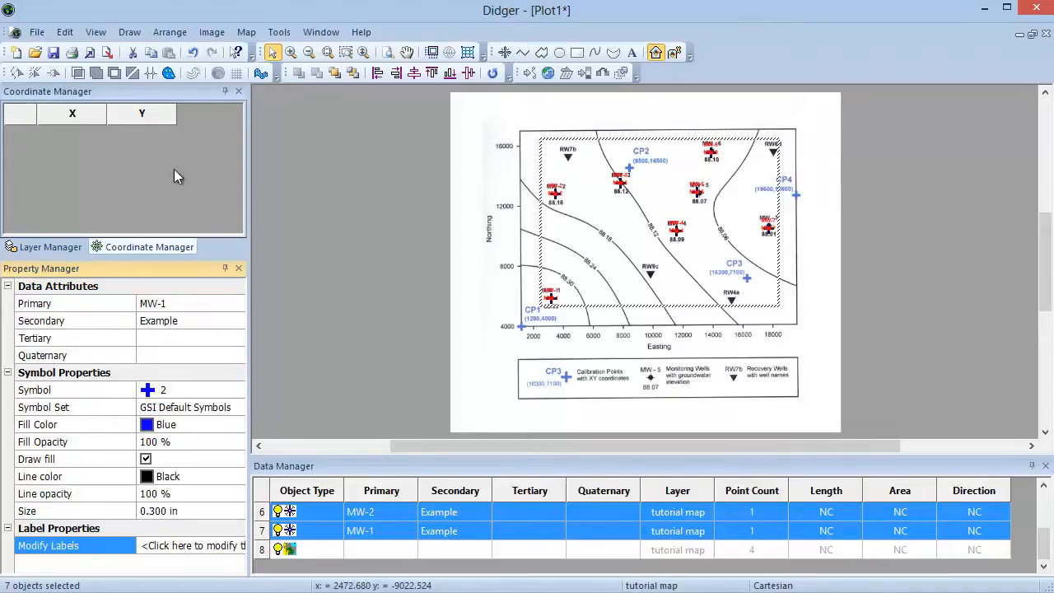
Step: Start the Polyline tool with Create Several enabled and digitize a polyline along the lower-left contour line
left_click(129, 32)
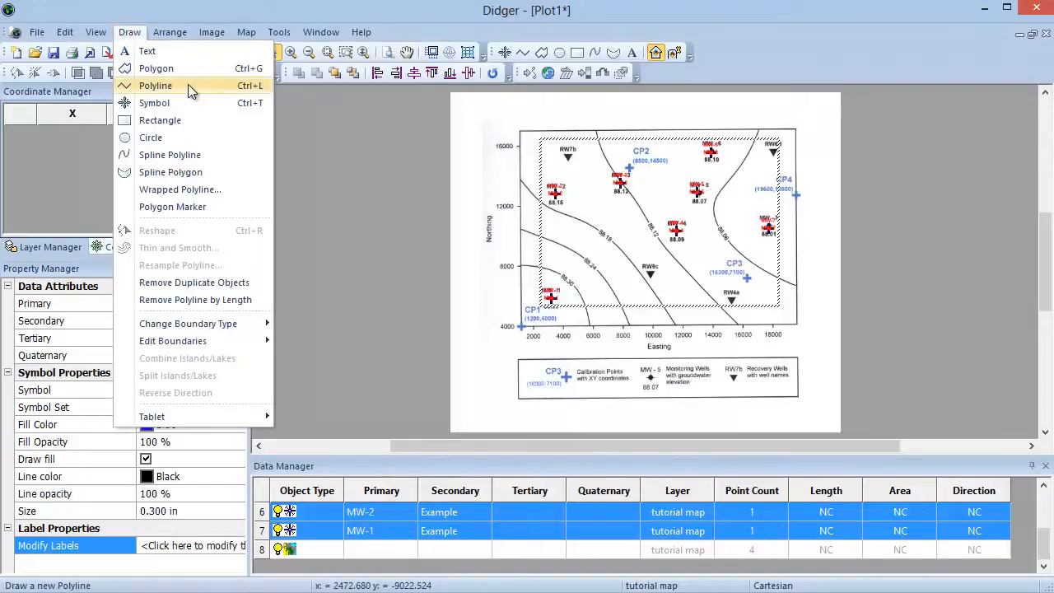
left_click(523, 54)
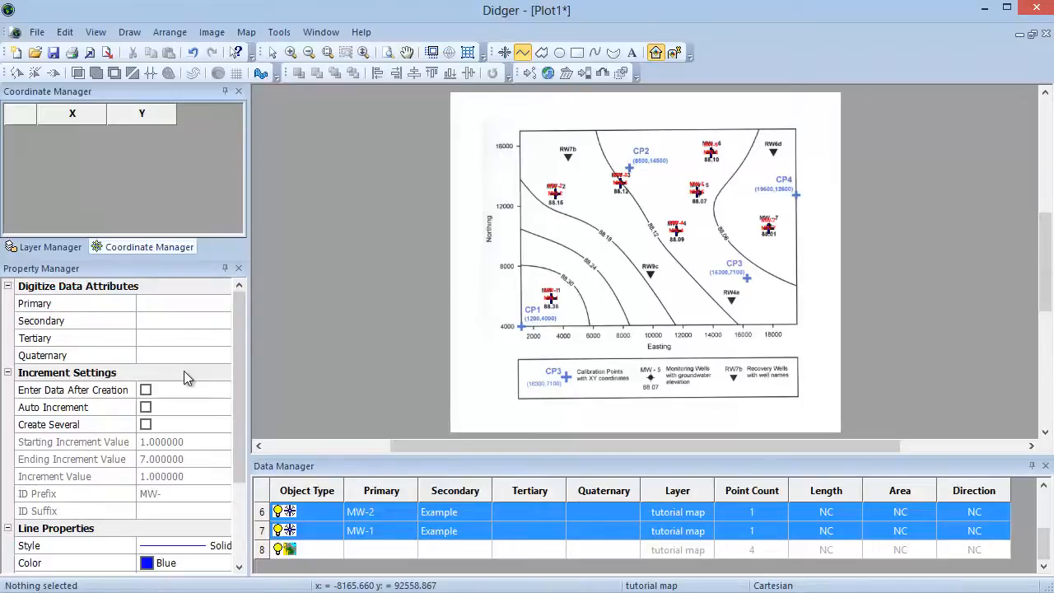
left_click(146, 425)
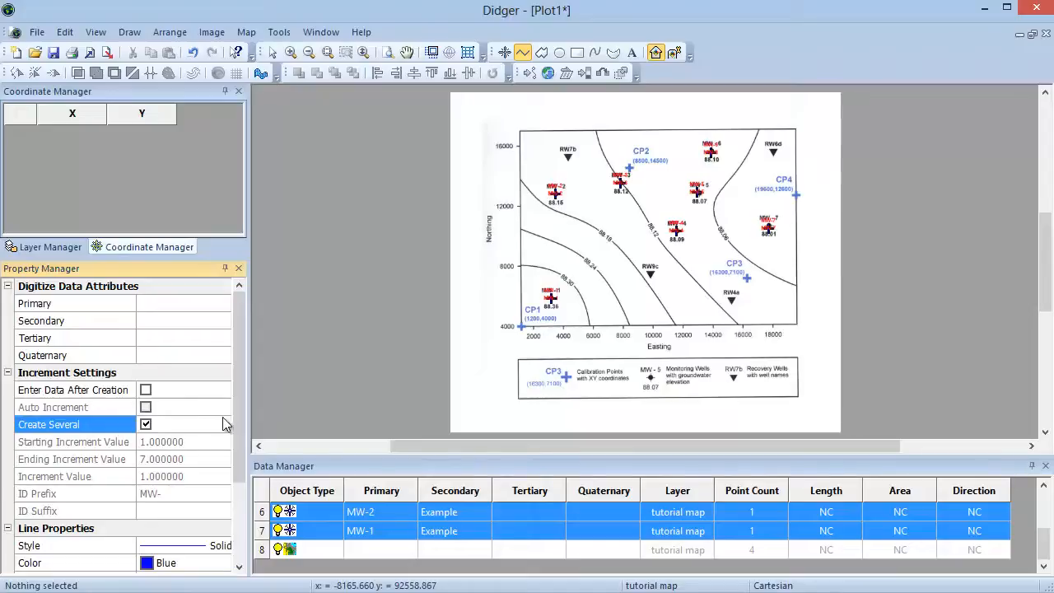
left_click_drag(237, 413, 239, 491)
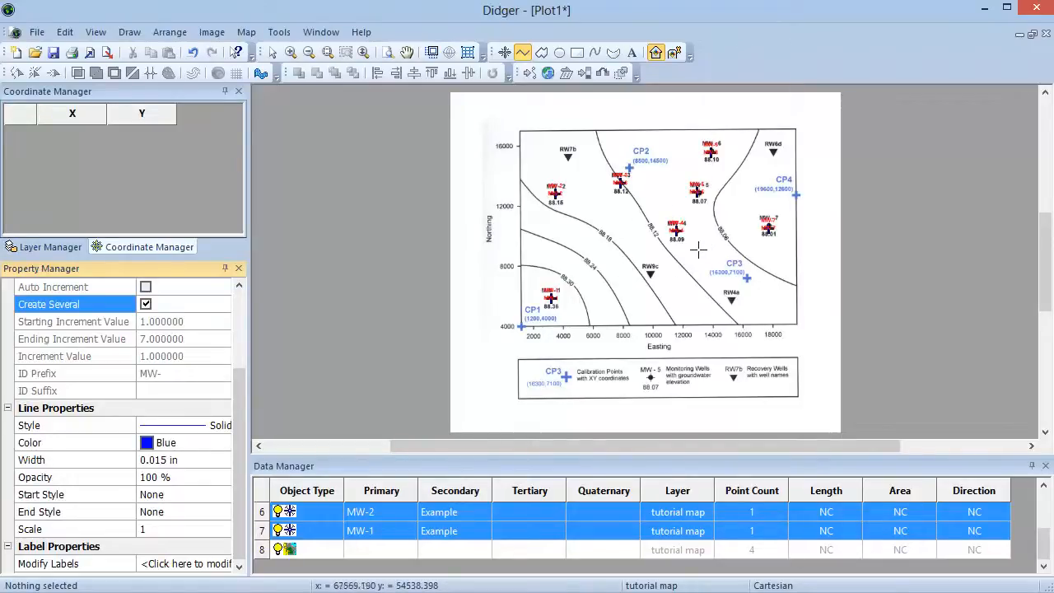
left_click(521, 263)
left_click(558, 272)
left_click(580, 291)
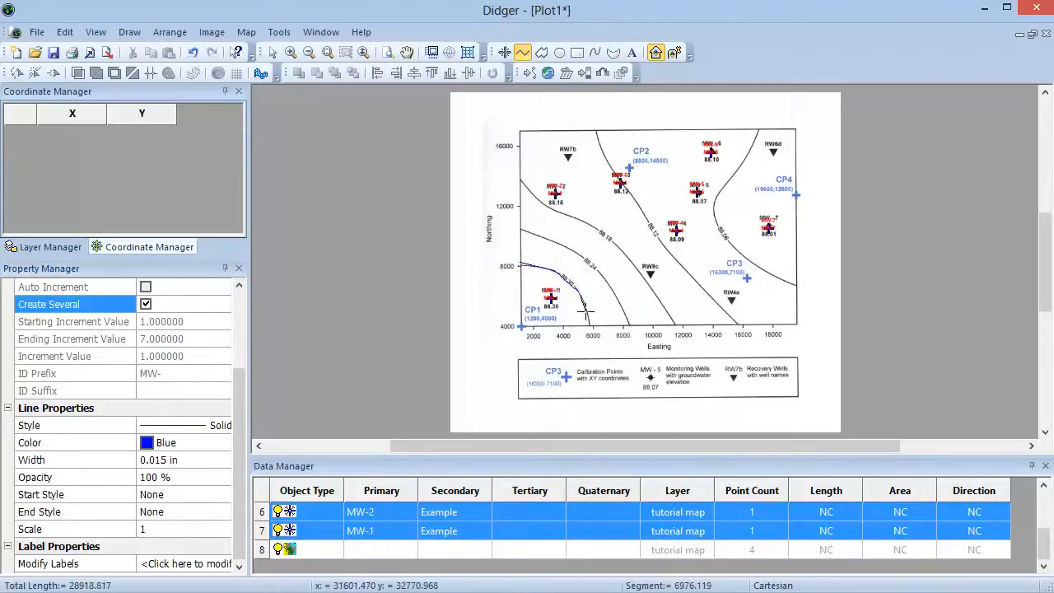
double_click(589, 325)
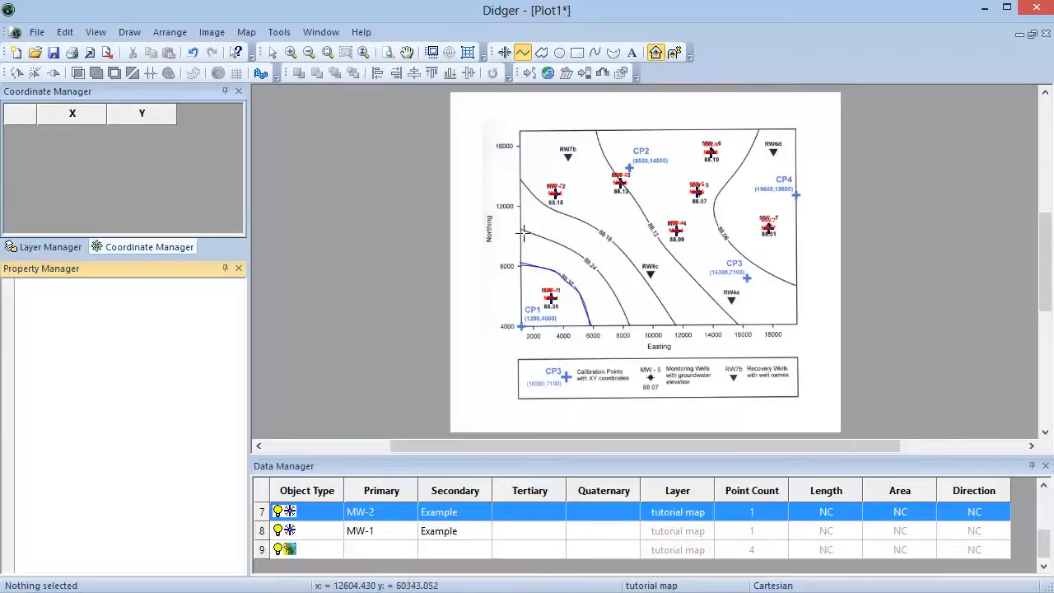
Step: Trace the remaining four contour lines as polylines by dragging along each, then leave the tool
mouse_move(521, 227)
left_mouse_down()
mouse_move(592, 262)
mouse_move(628, 330)
left_mouse_up()
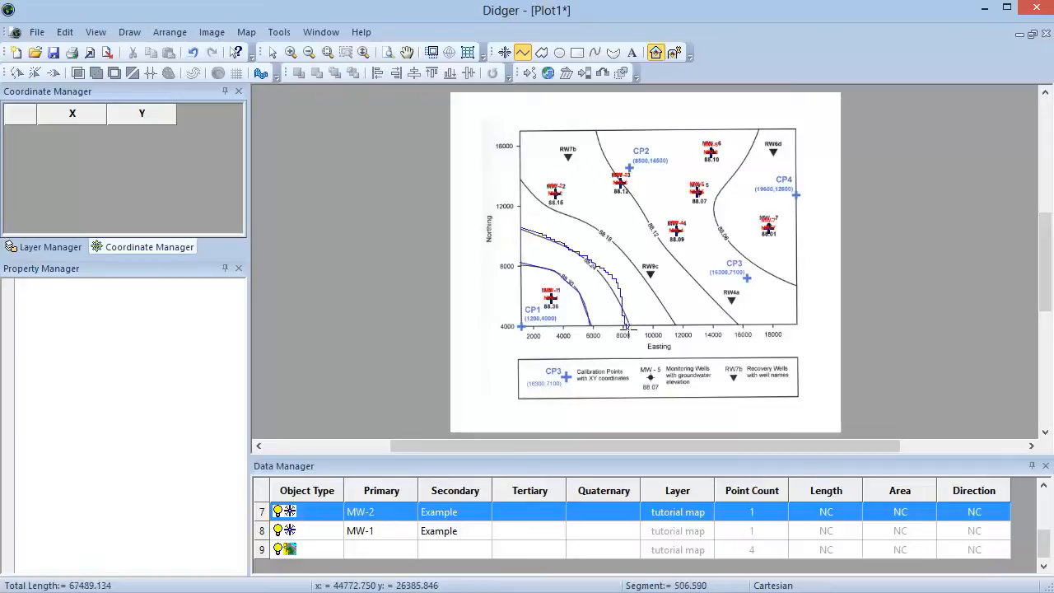
double_click(626, 329)
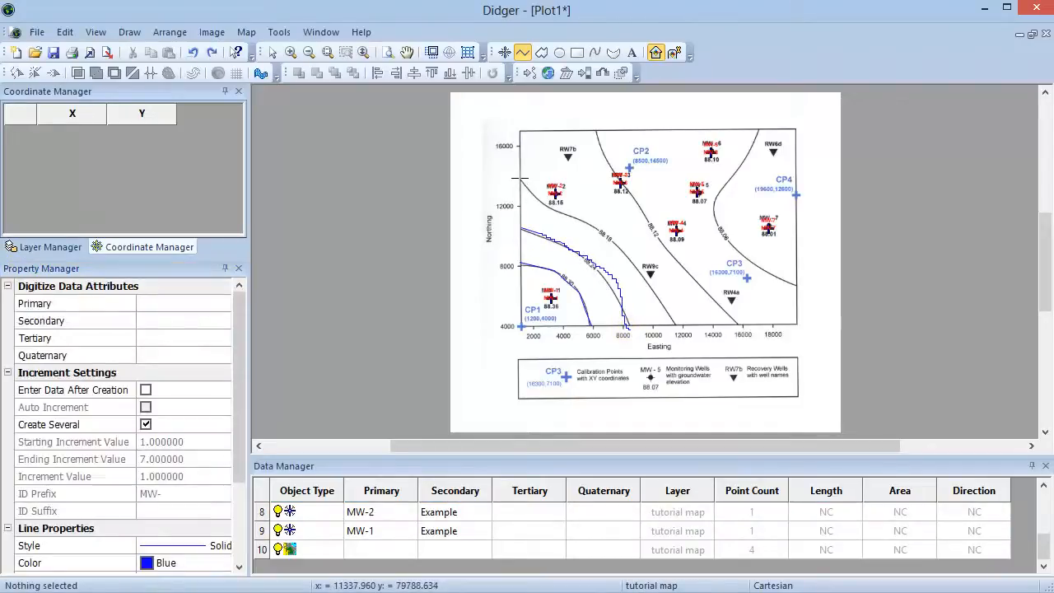
mouse_move(520, 179)
left_mouse_down()
mouse_move(669, 309)
mouse_move(679, 331)
left_mouse_up()
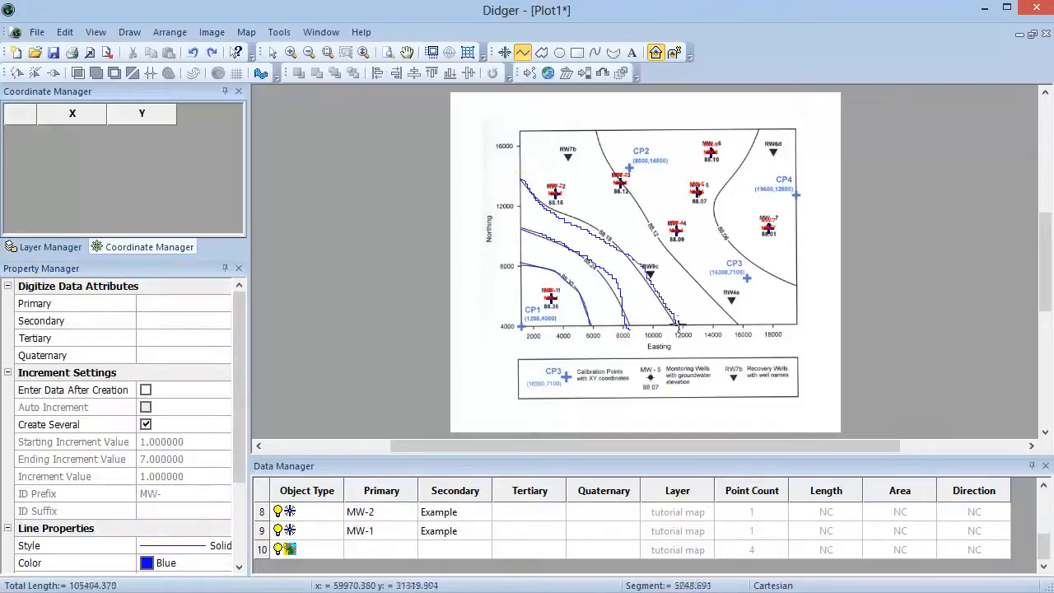
double_click(679, 330)
left_click_drag(597, 132, 737, 324)
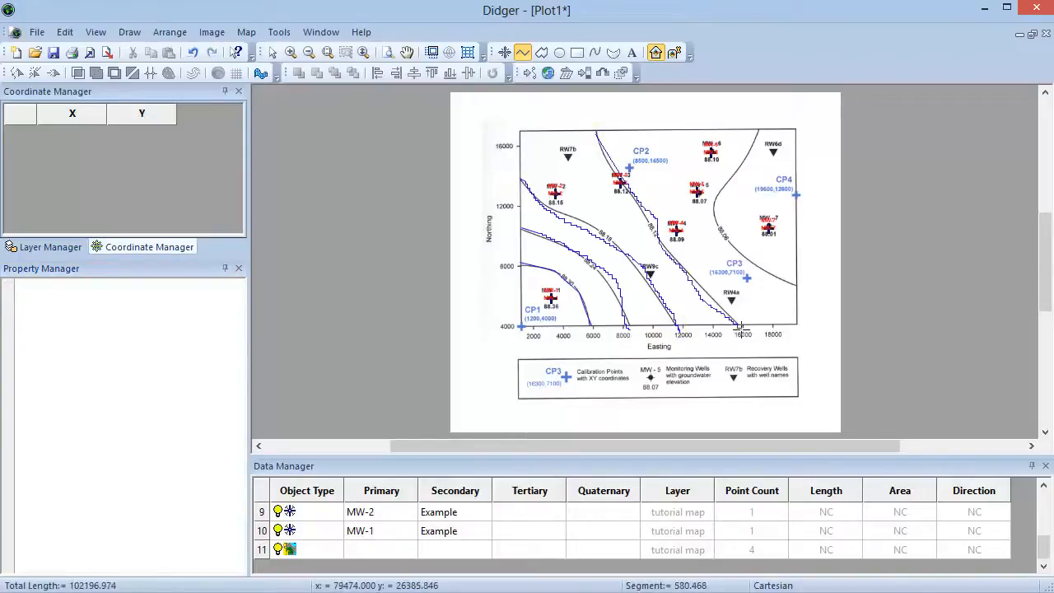
double_click(740, 326)
left_click_drag(758, 128, 800, 288)
double_click(799, 288)
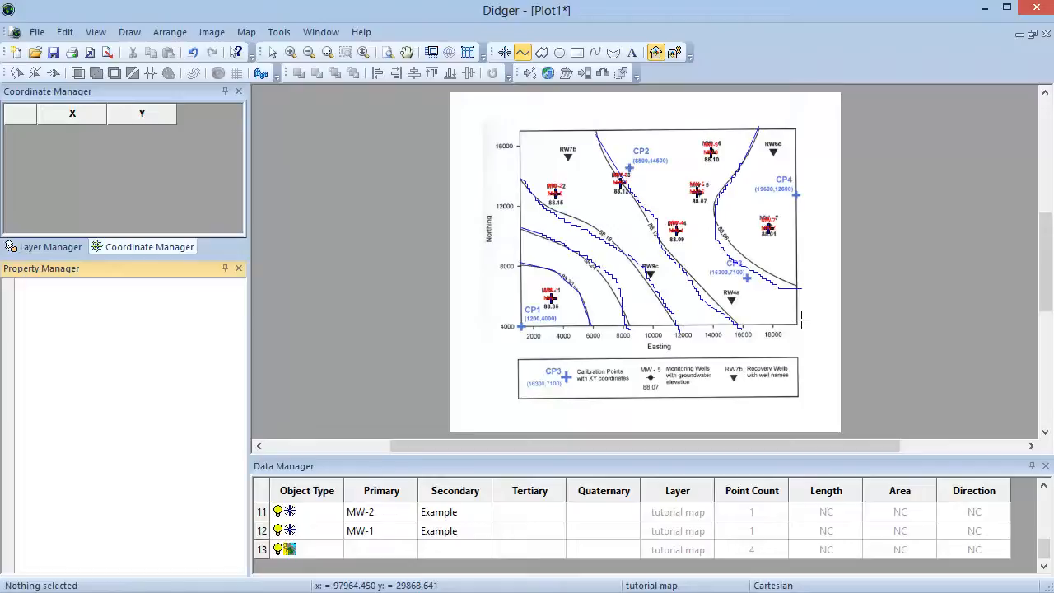
key("Escape")
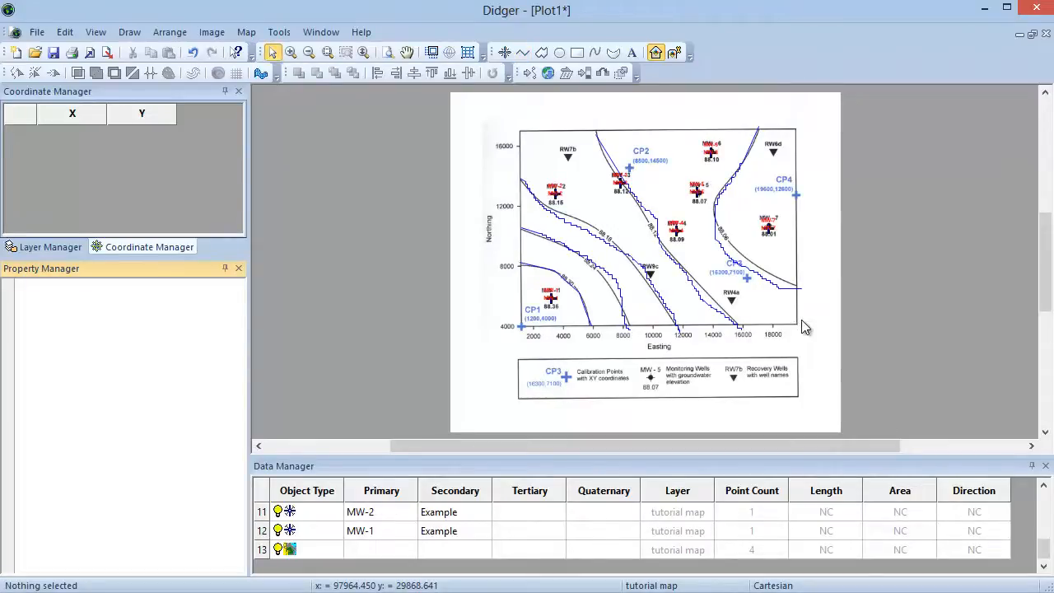
Step: Select the rightmost contour polyline and set its line colour to Orange and width to 0.050 in
left_click_drag(1045, 548, 1047, 502)
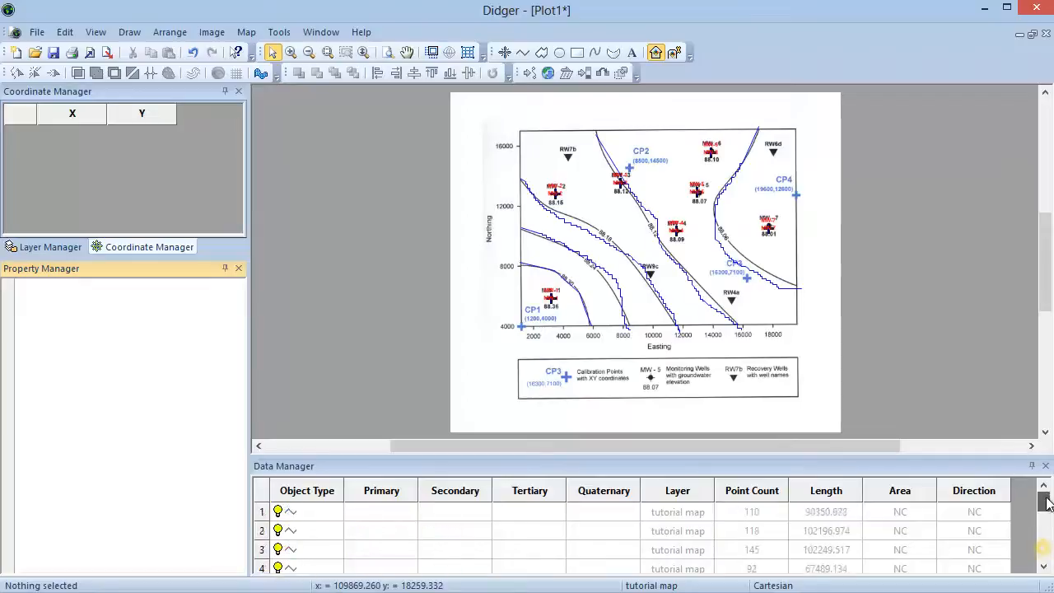
left_click(313, 512)
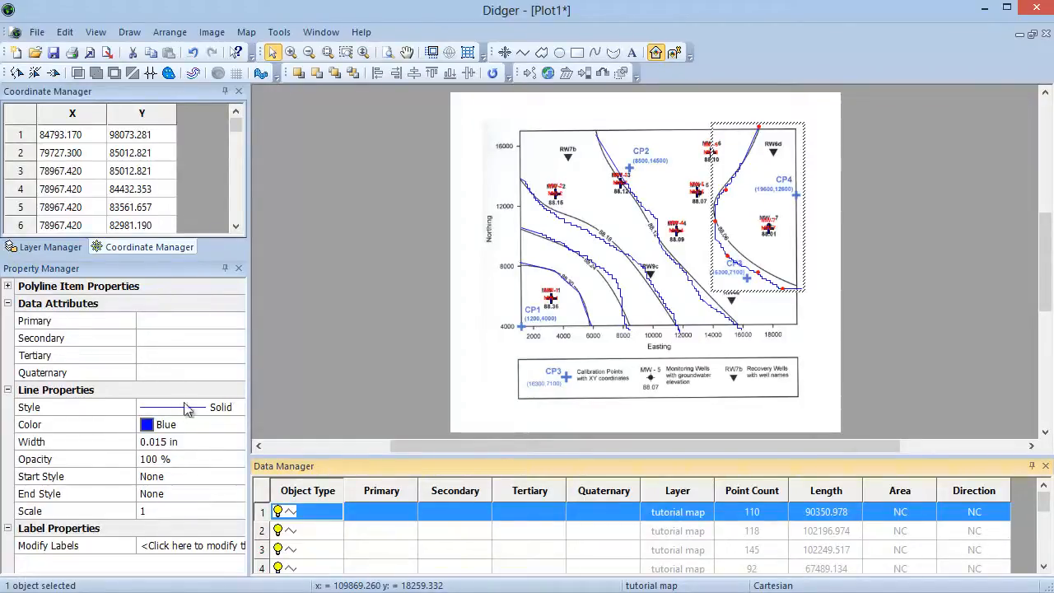
left_click(164, 424)
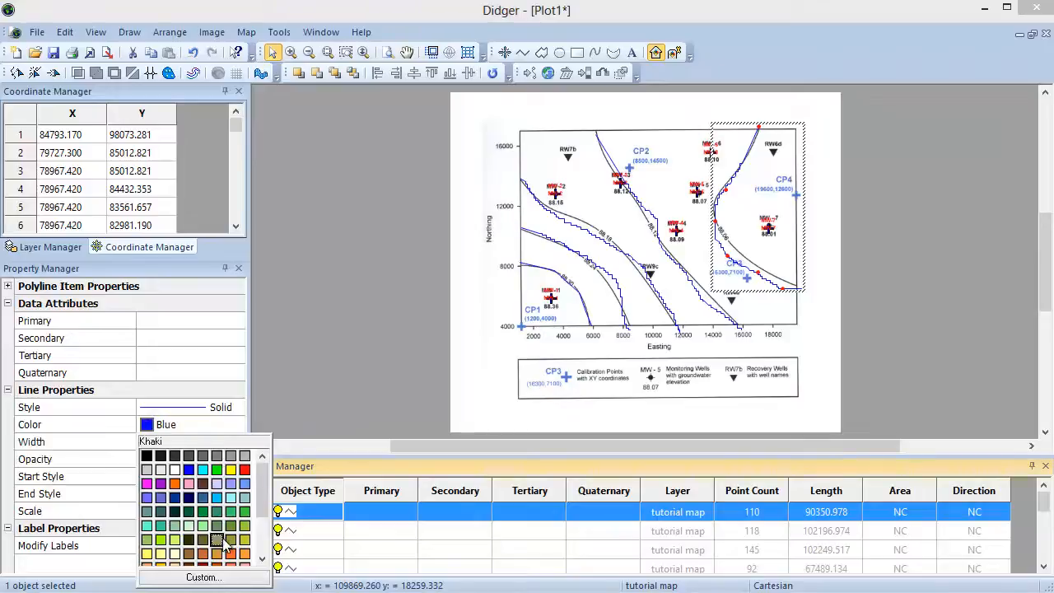
left_click(178, 484)
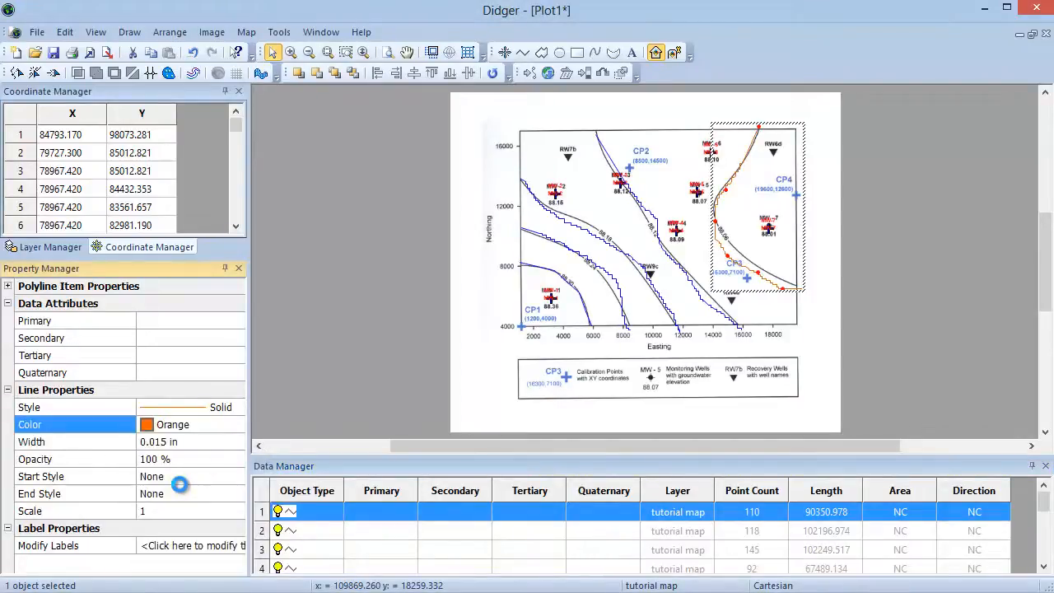
left_click(158, 442)
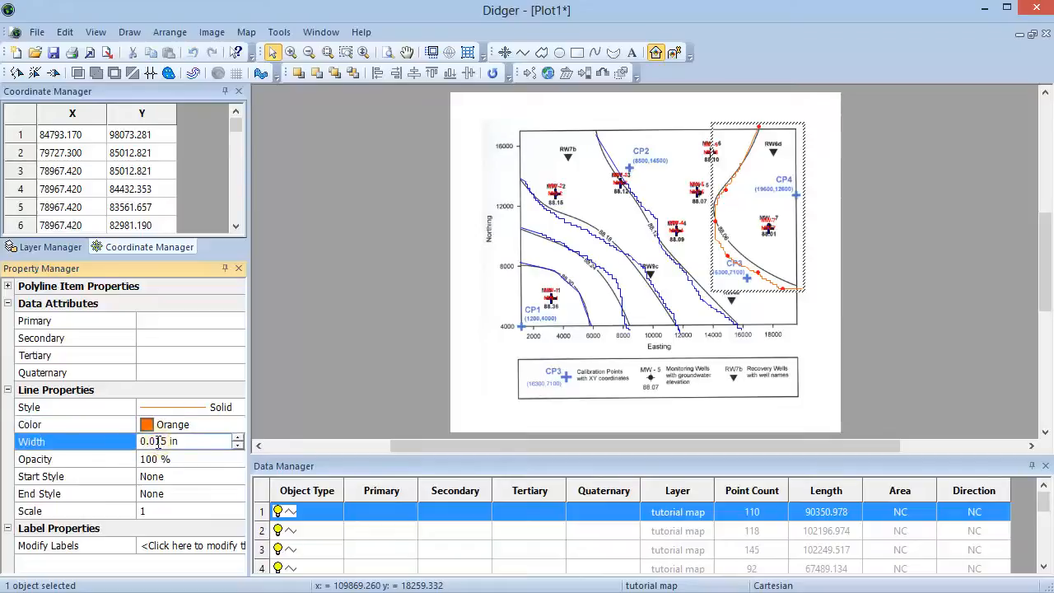
key("BackSpace")
key("Return")
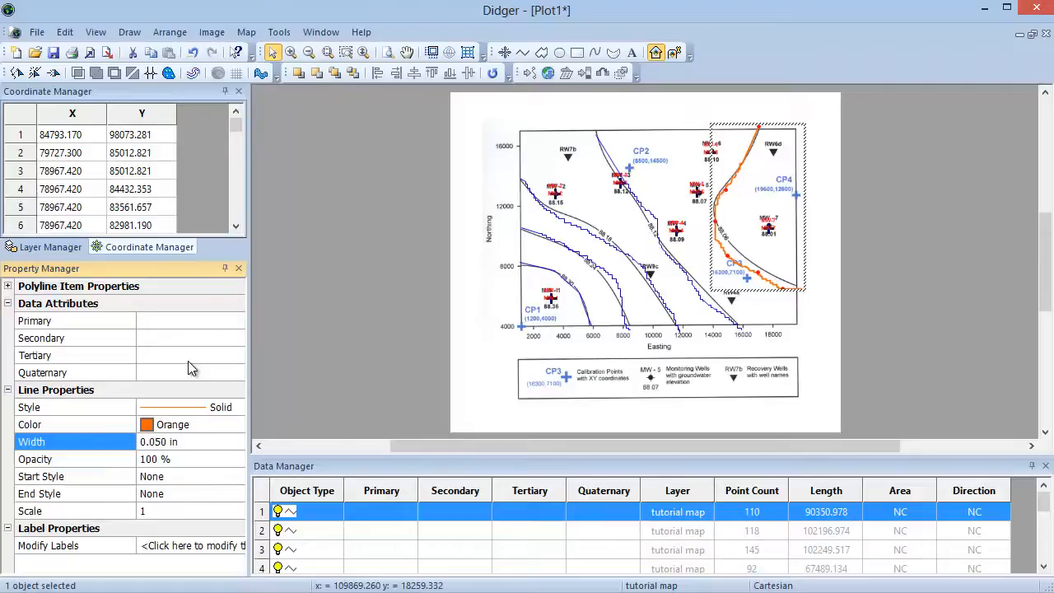
Step: Start the Polygon tool with Create Several turned off
left_click(130, 33)
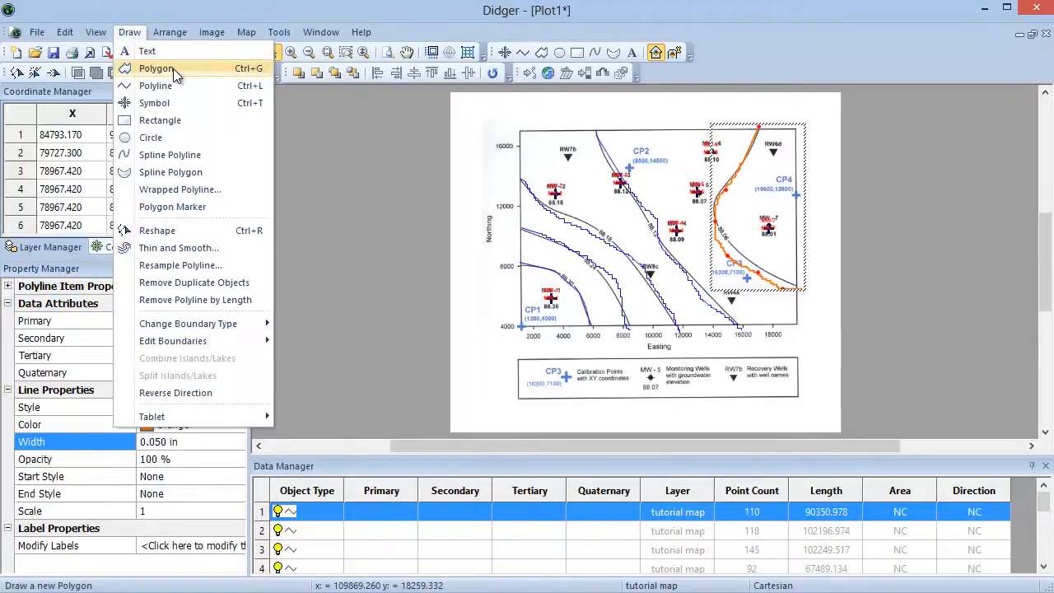
left_click(544, 59)
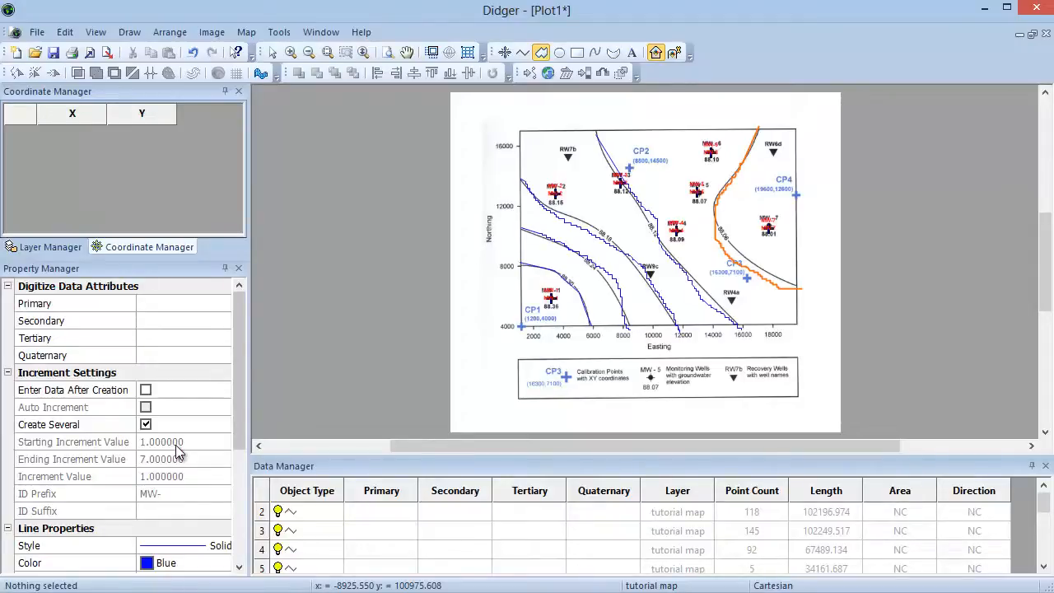
left_click(146, 424)
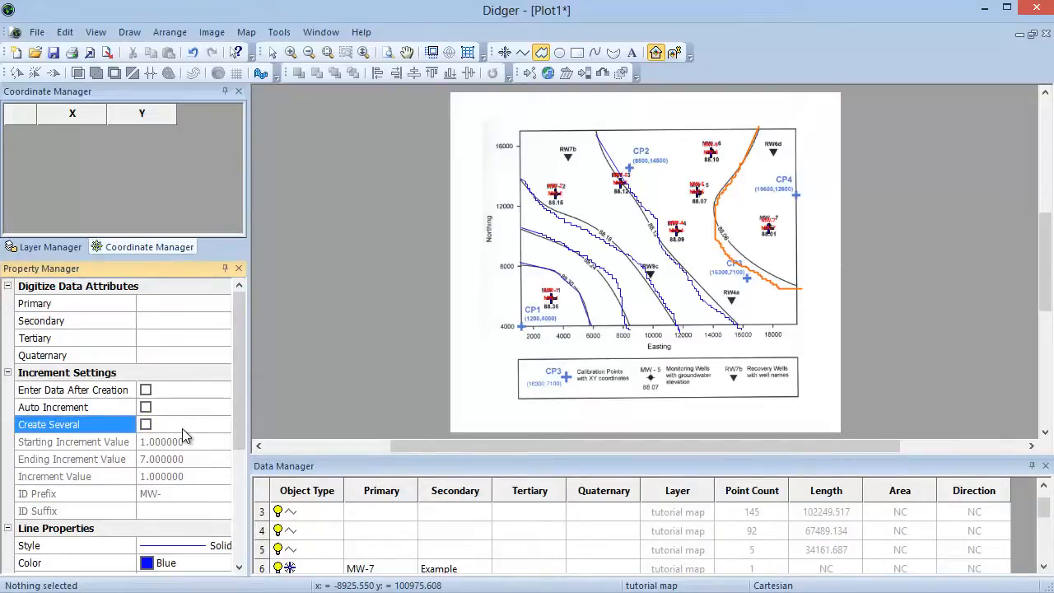
left_click_drag(241, 437, 233, 543)
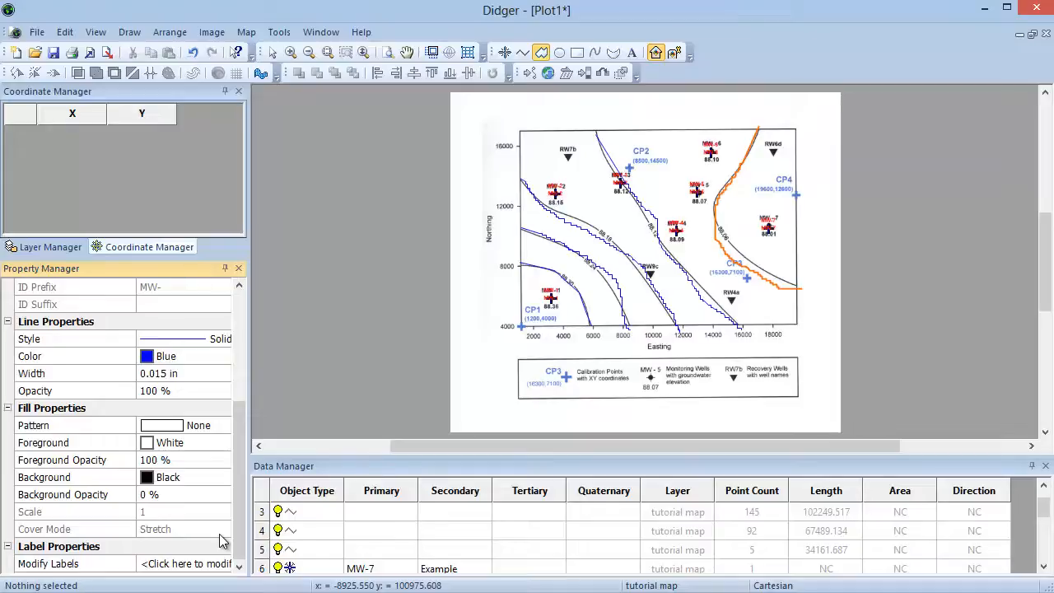
Step: Set the new polygon's fill pattern to Crosshatch and its foreground colour to Blue
left_click(175, 431)
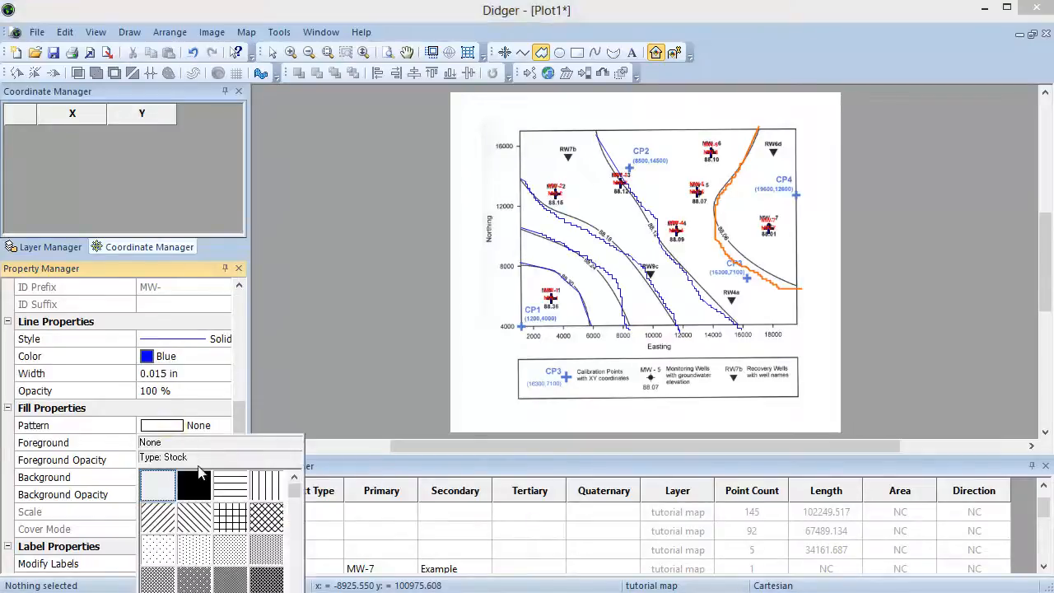
left_click(230, 519)
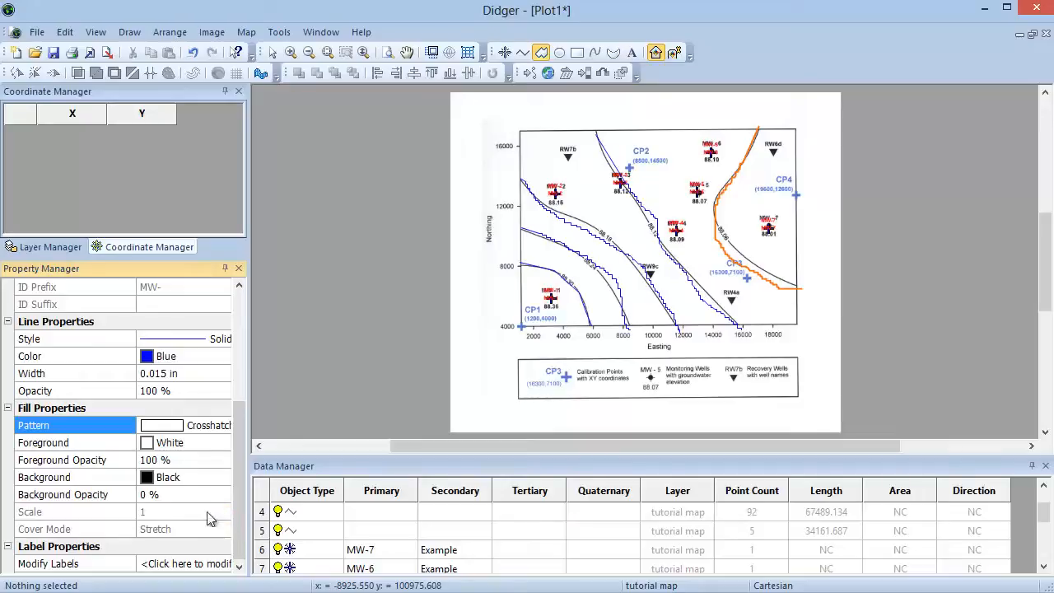
left_click(169, 443)
left_click(190, 488)
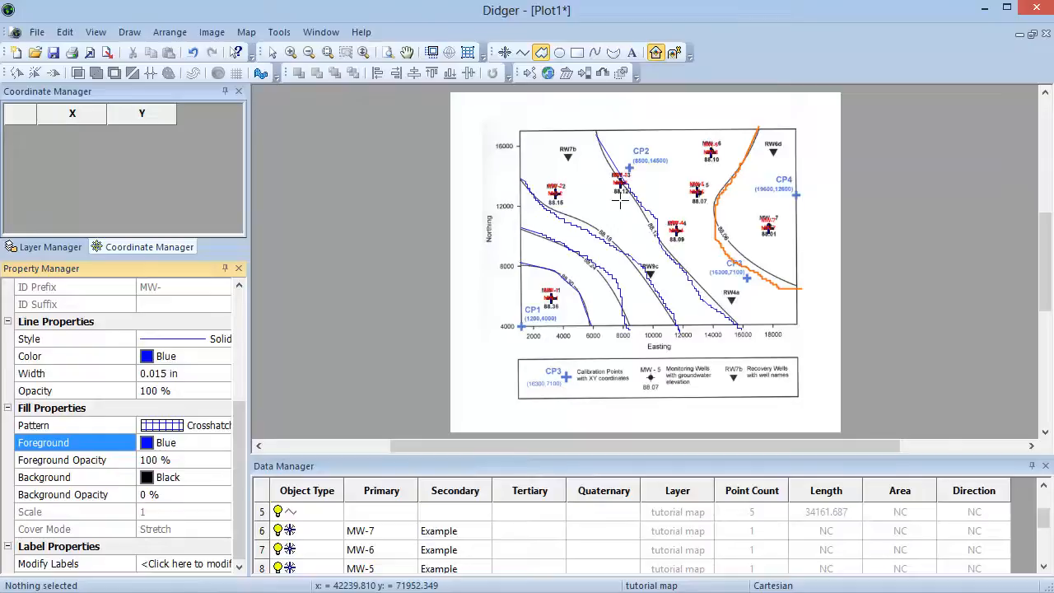
Step: Digitize a polygon connecting the monitoring wells, closing it back at the lower-left well, then leave the tool
left_click(552, 310)
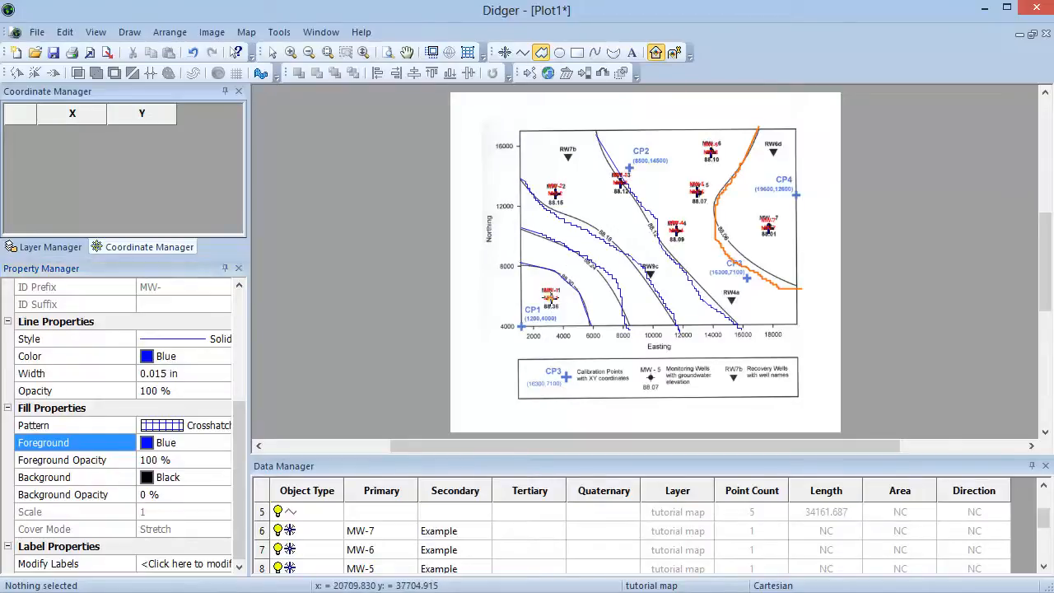
left_click(554, 191)
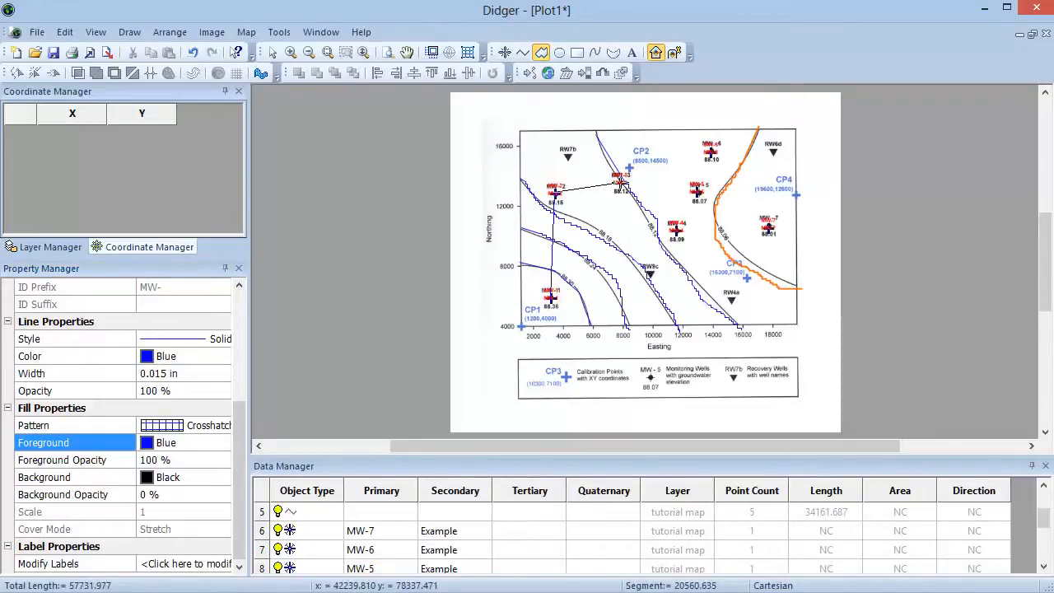
left_click(620, 183)
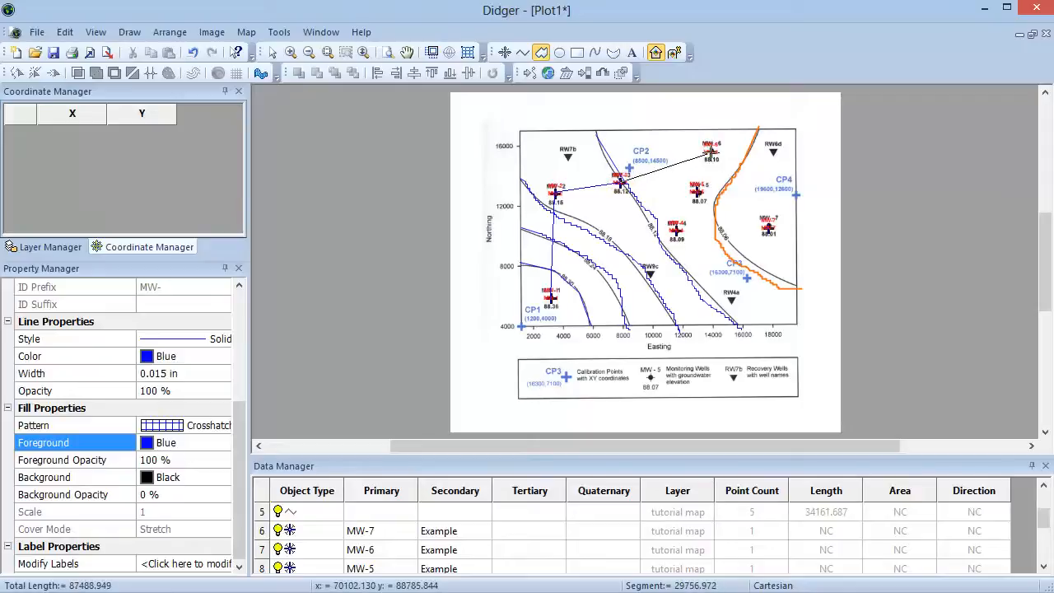
left_click(710, 152)
left_click(767, 227)
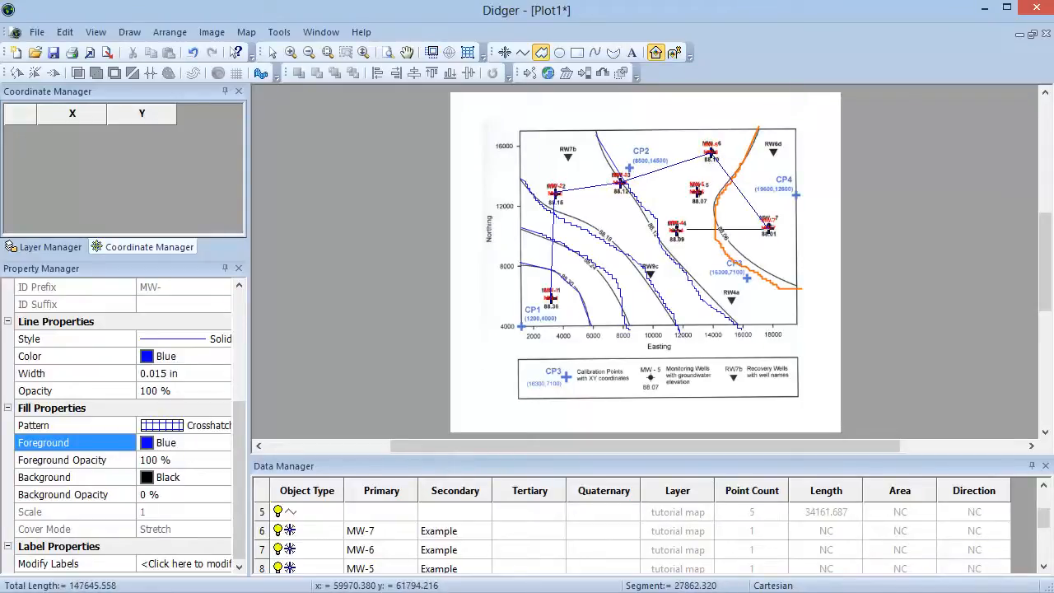
left_click(675, 229)
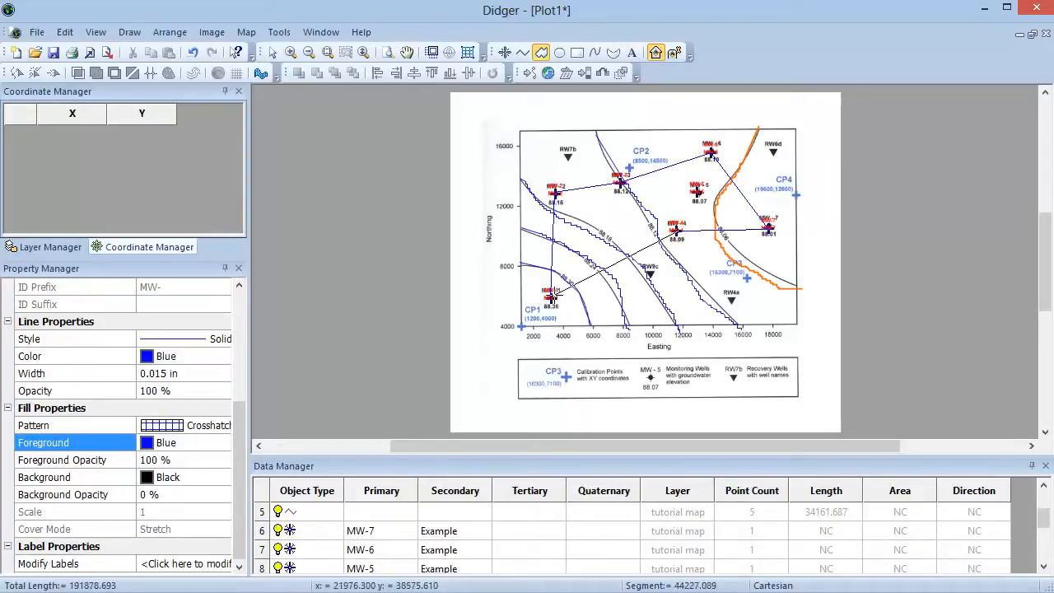
double_click(550, 295)
key("Escape")
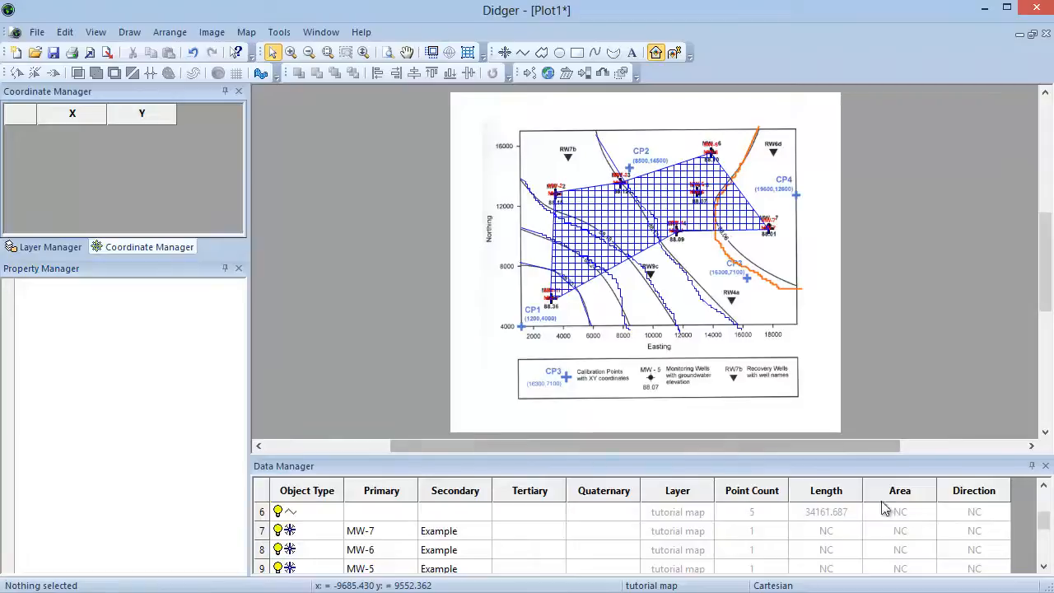
Step: Select the polygon and set its line colour to Green and its fill pattern to 5 Percent
left_click(1043, 532)
left_click_drag(1044, 528, 1044, 494)
left_click(1044, 487)
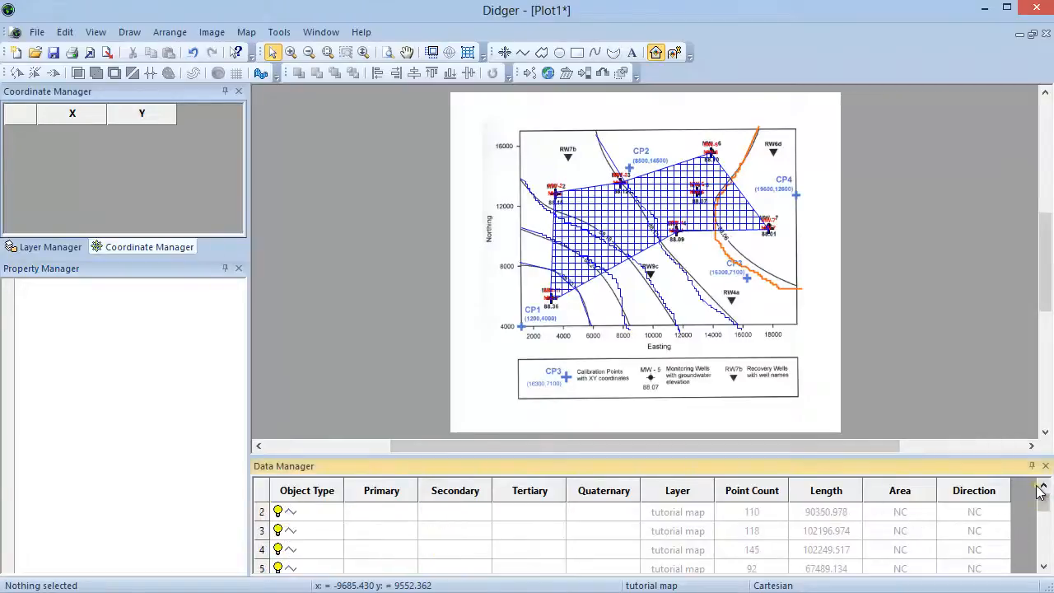
left_click(313, 511)
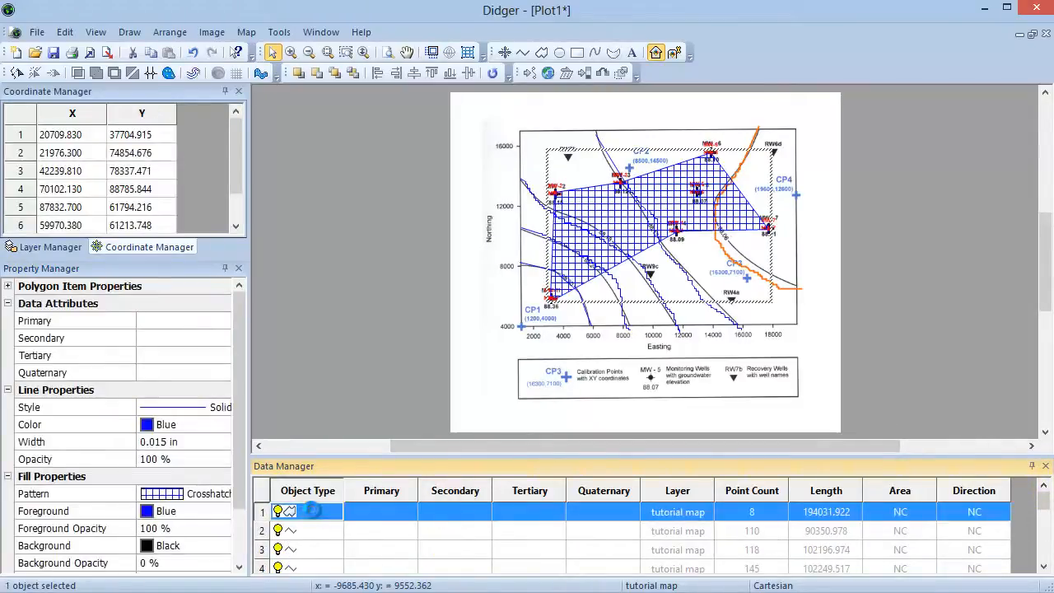
left_click(155, 427)
left_click(208, 476)
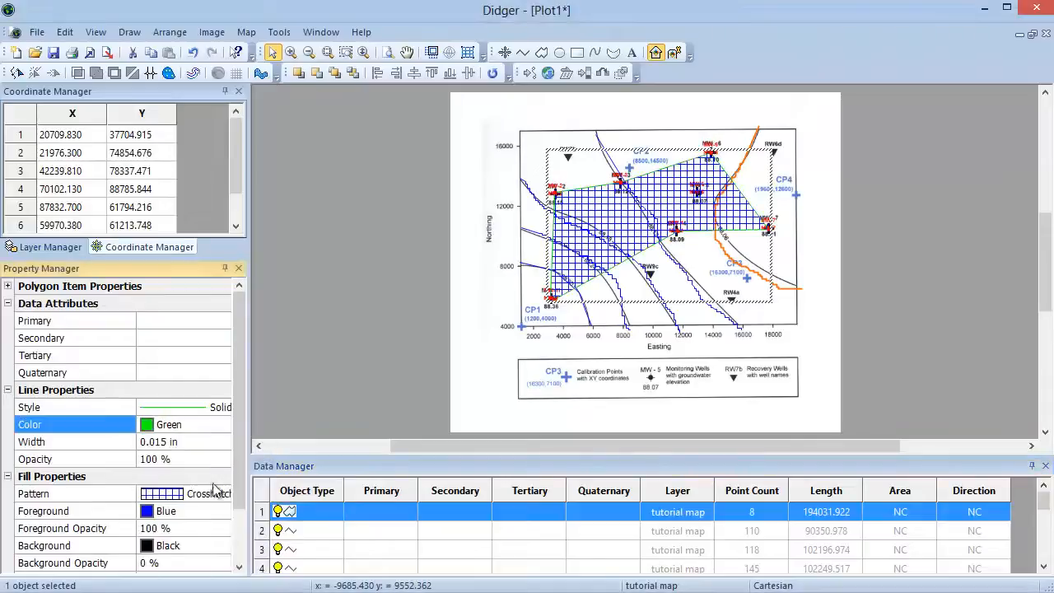
left_click(206, 498)
left_click(189, 509)
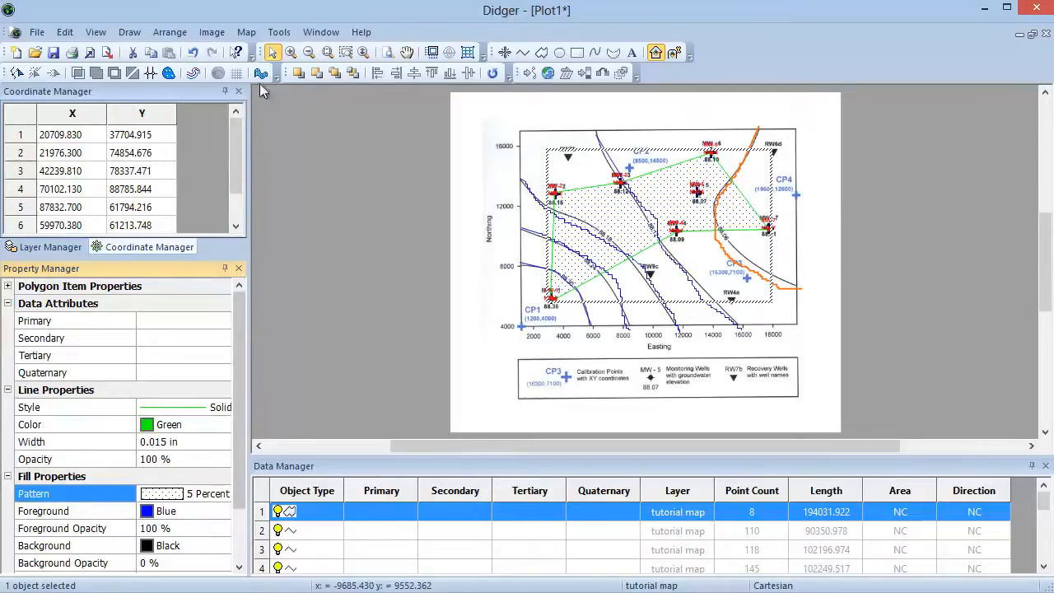
Step: Set the project limits based on Project Extents with Set Proportional XY Scaling enabled
left_click(246, 32)
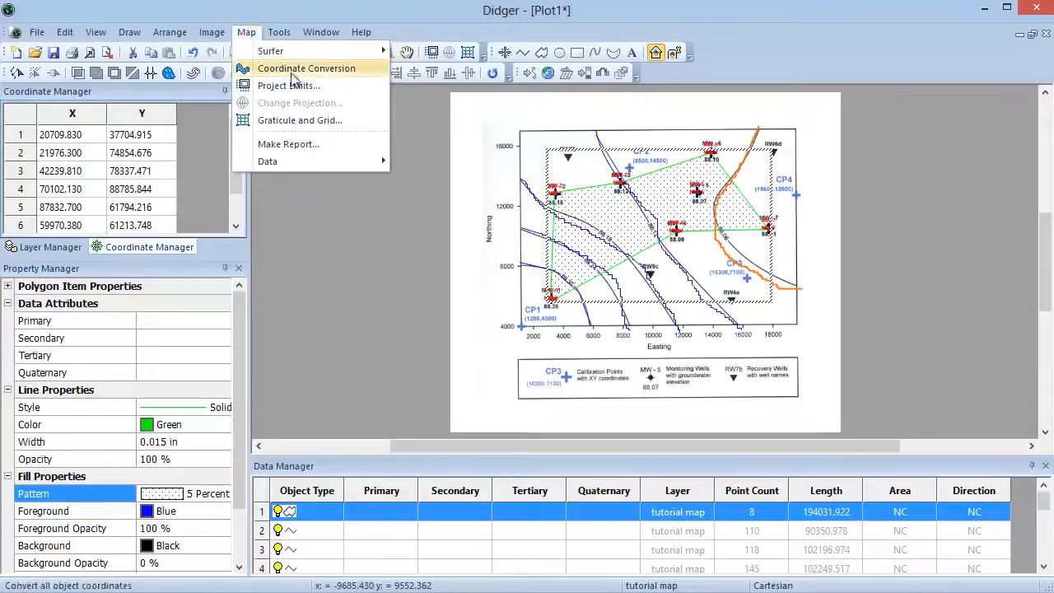
left_click(342, 92)
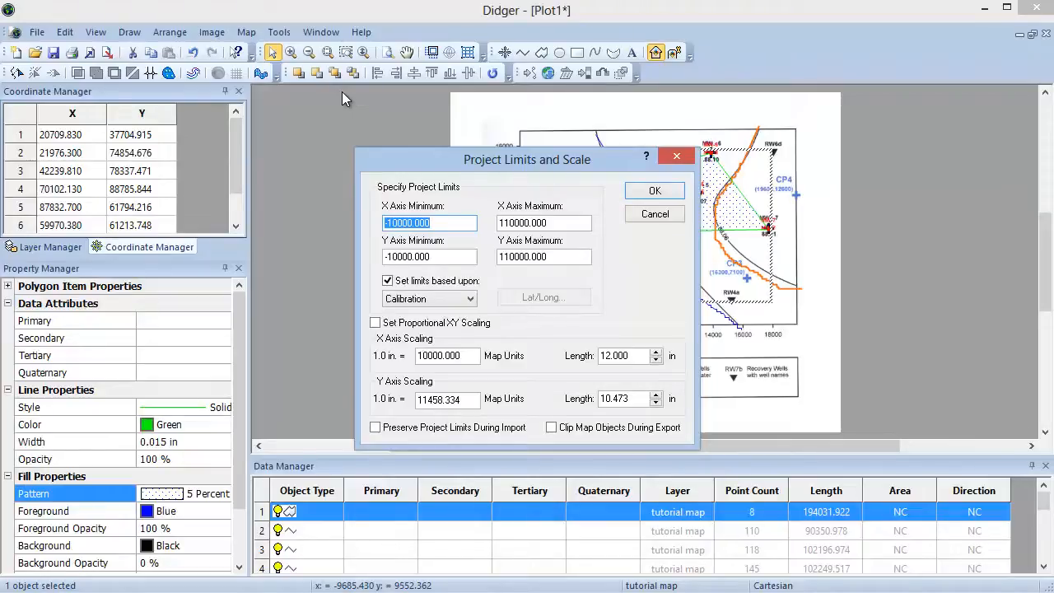
left_click(389, 281)
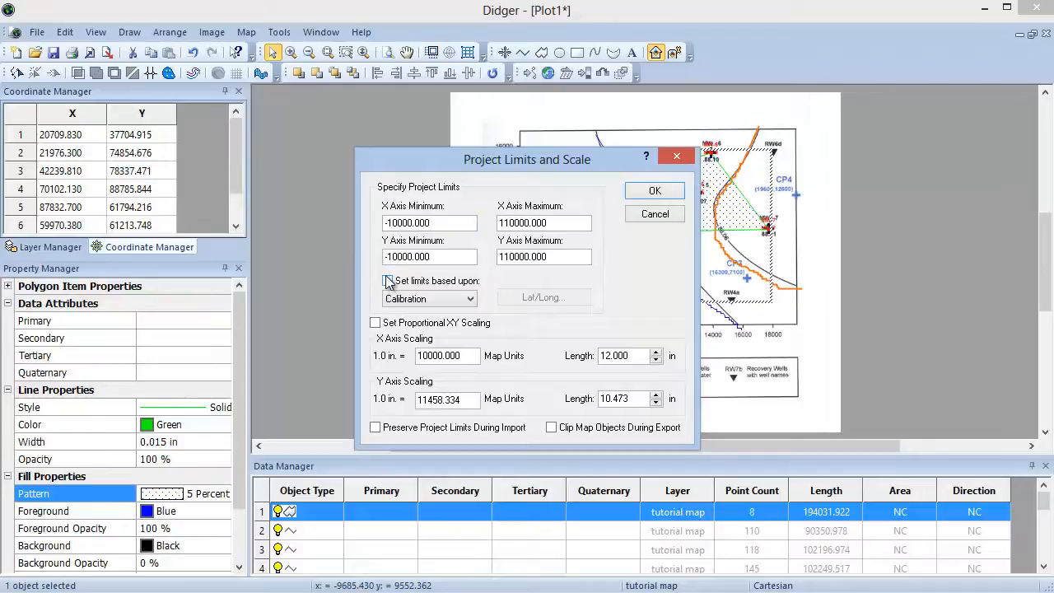
left_click(388, 281)
left_click(403, 298)
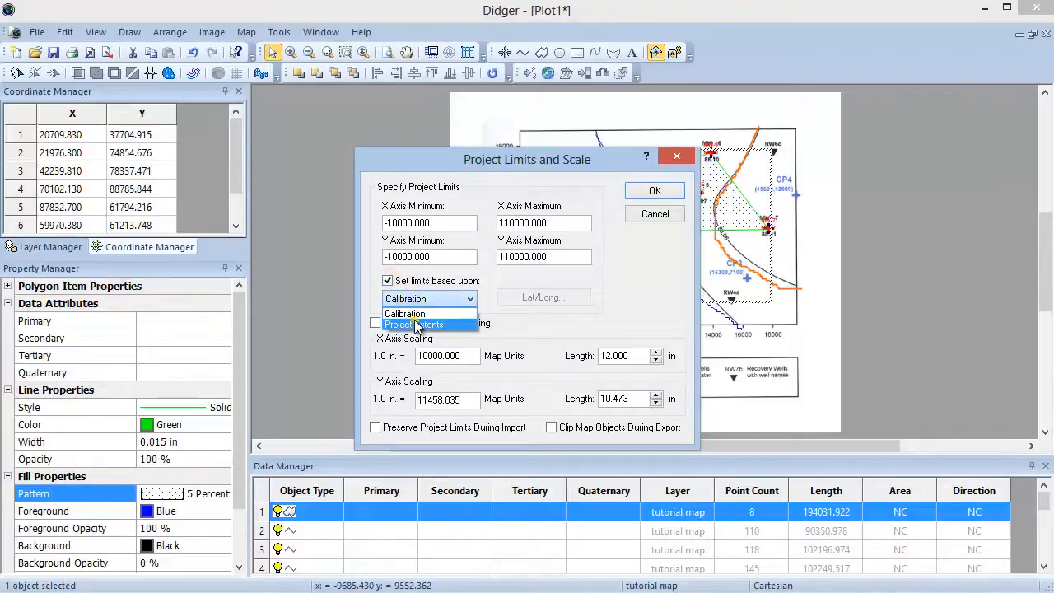
left_click(418, 324)
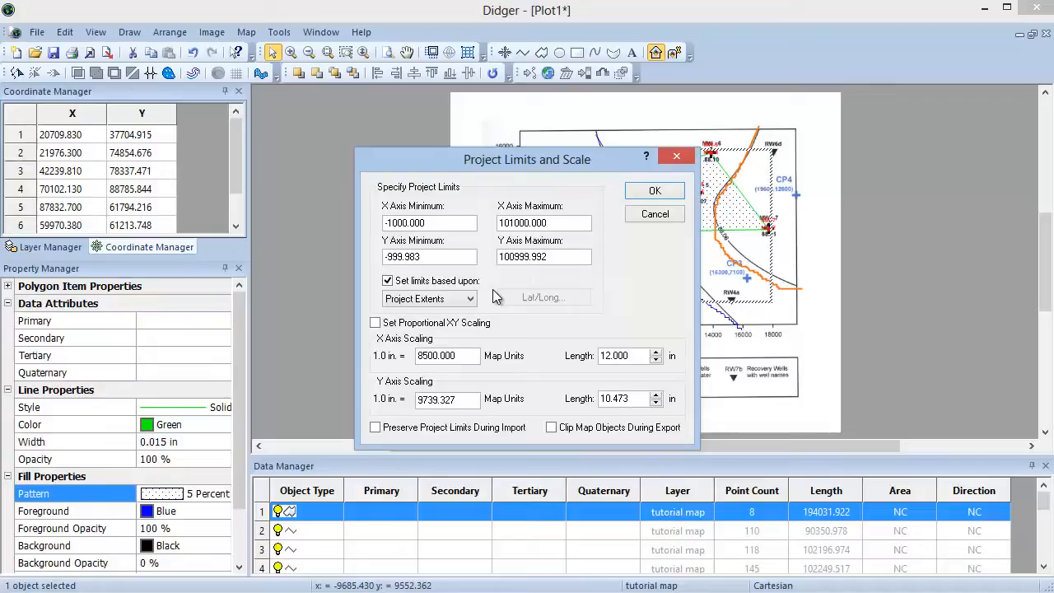
left_click(392, 328)
left_click(656, 193)
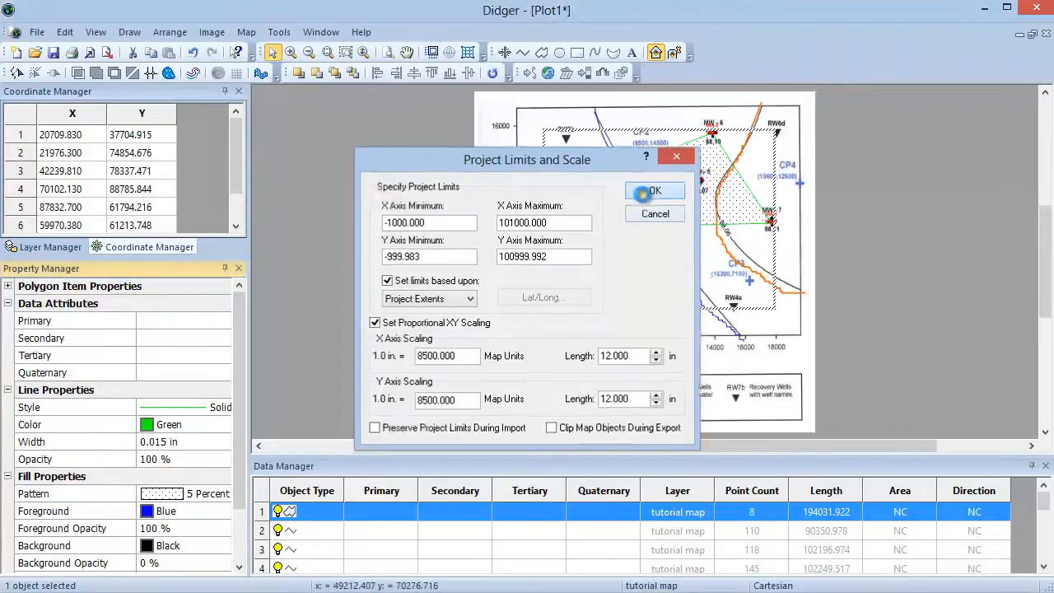